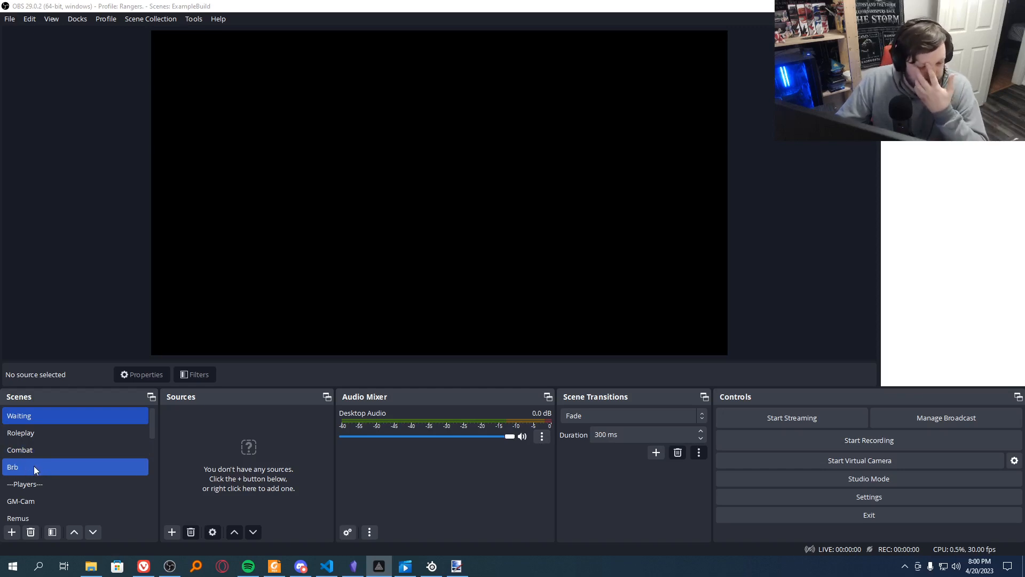
Step: Look through the Players section of the scene list, down to the Assets divider
scroll(34, 466, "down", 1)
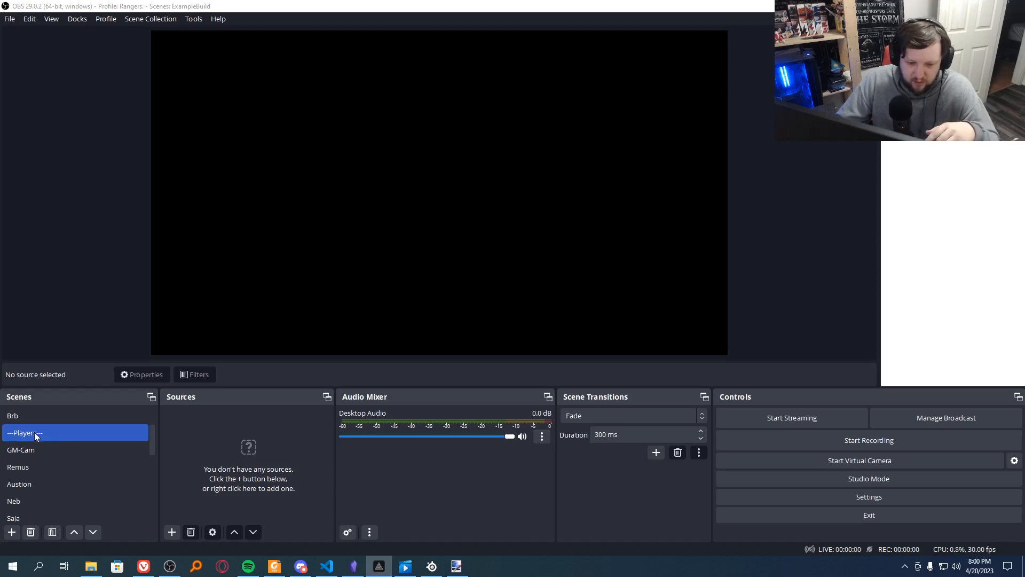
left_click(61, 453)
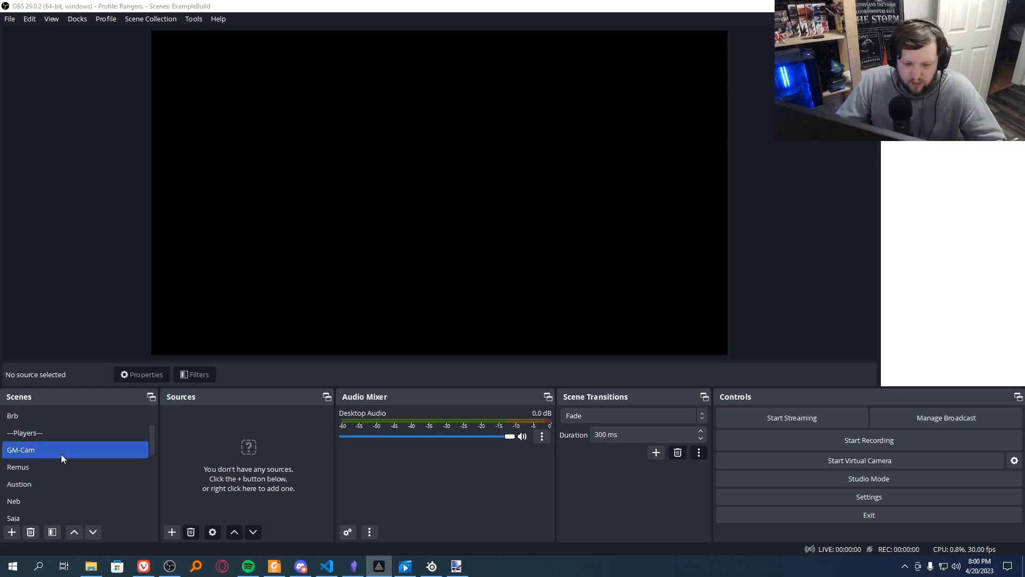
left_click(62, 467)
scroll(61, 464, "down", 3)
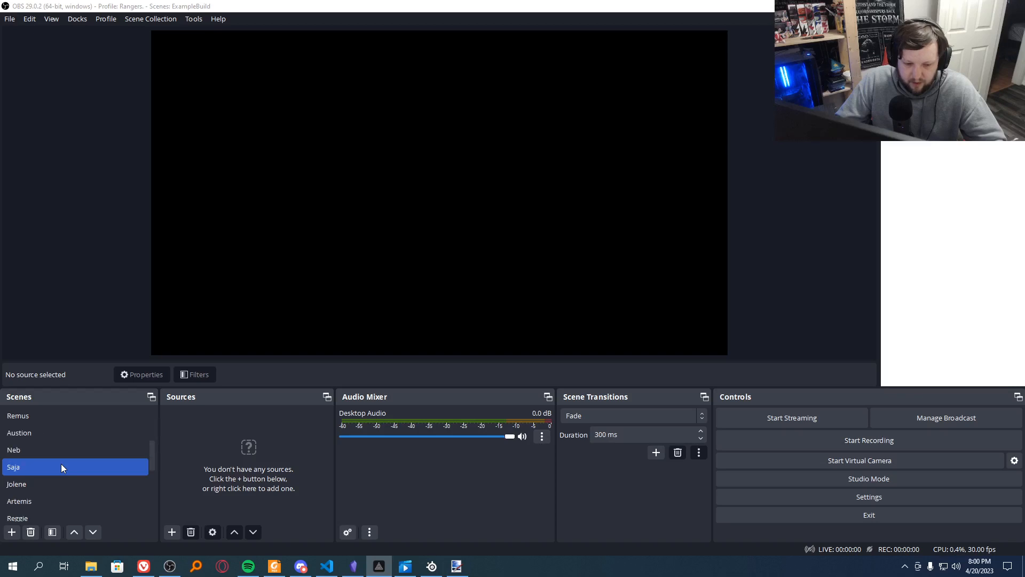
scroll(61, 464, "up", 1)
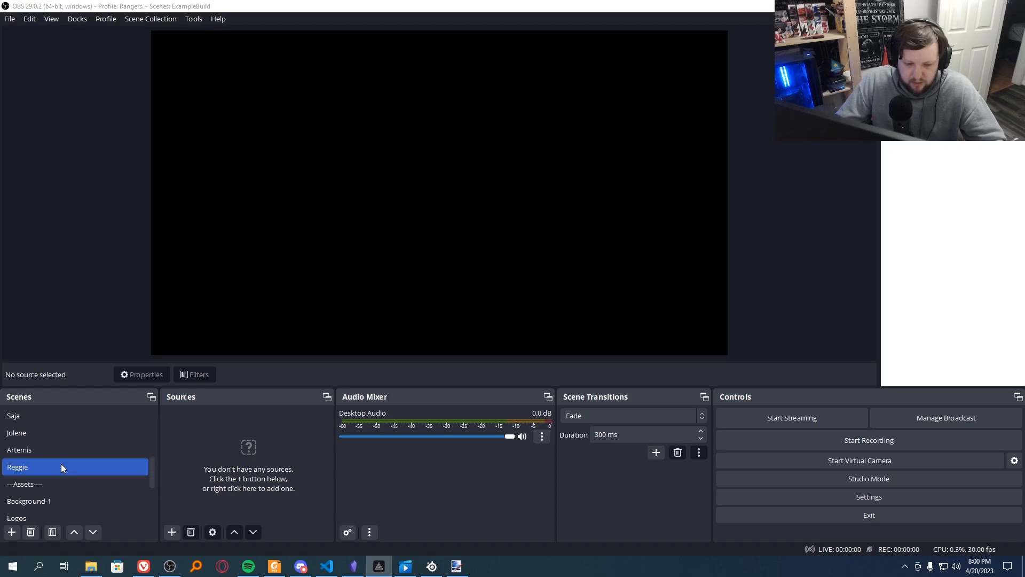
left_click(62, 479)
scroll(72, 477, "down", 1)
left_click(60, 448)
left_click(42, 431)
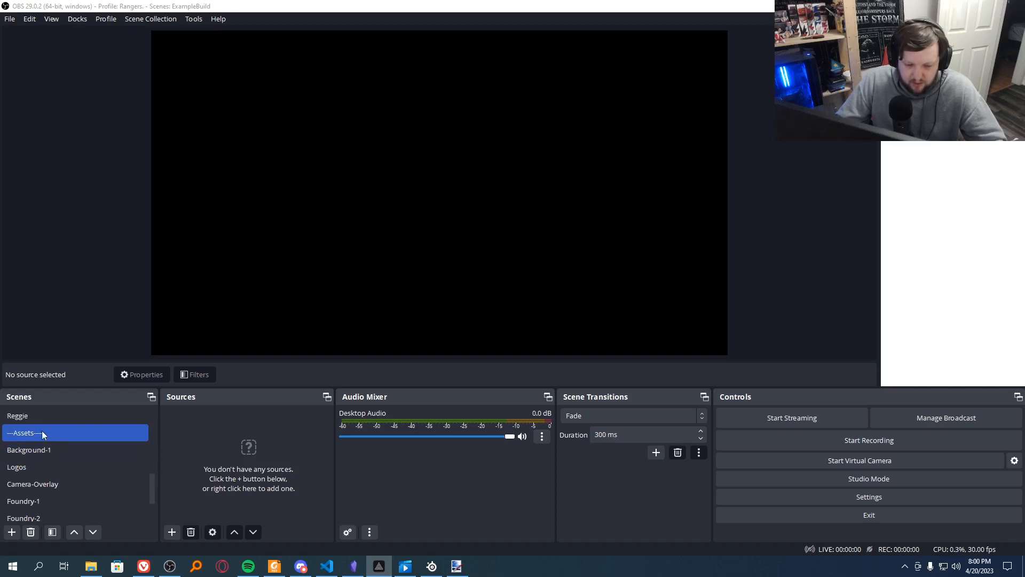
Step: Look through the asset scenes from Background-1 to Foundry-2, plus the Audio-scene under the AUDIO divider
left_click(29, 451)
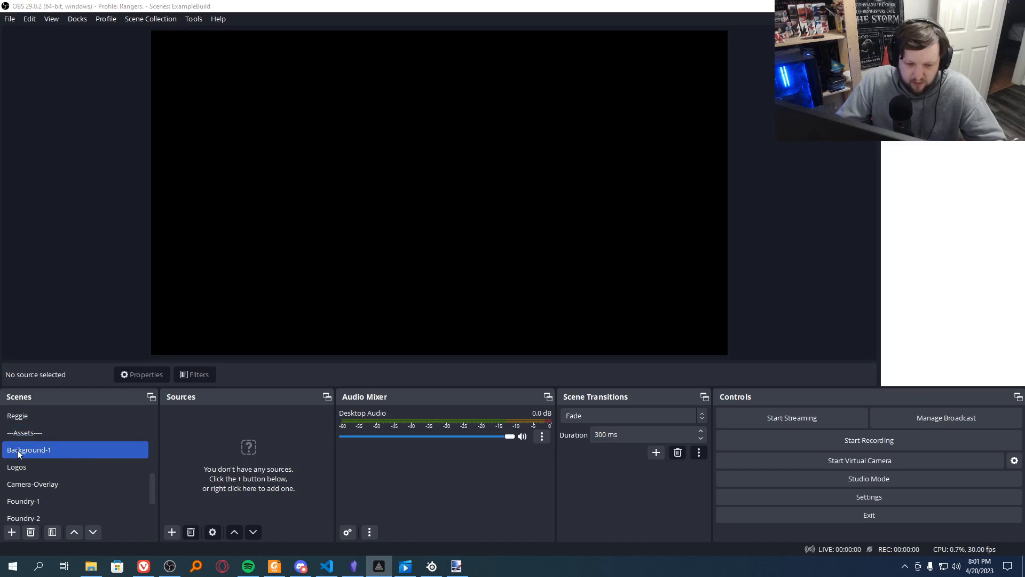
left_click(63, 468)
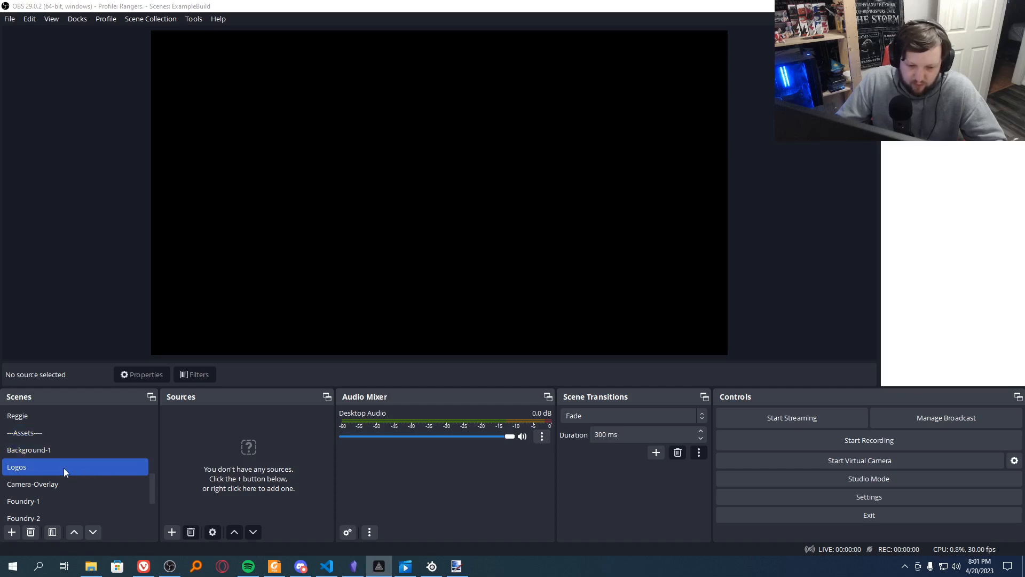
left_click(69, 484)
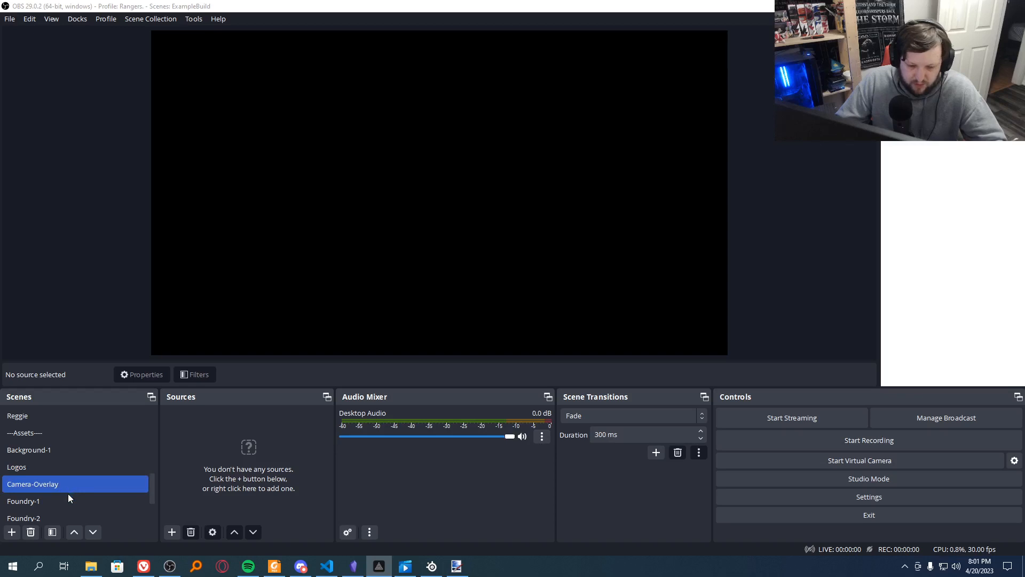
left_click(68, 500)
left_click(56, 477)
left_click(21, 473)
left_click(20, 482)
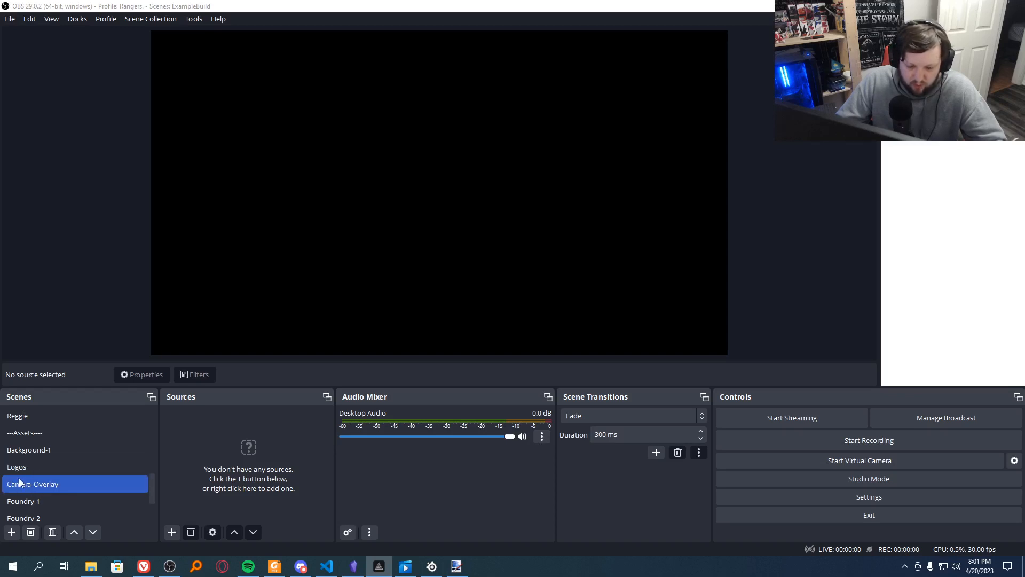
left_click(46, 501)
left_click(47, 514)
scroll(53, 507, "down", 1)
left_click(61, 502)
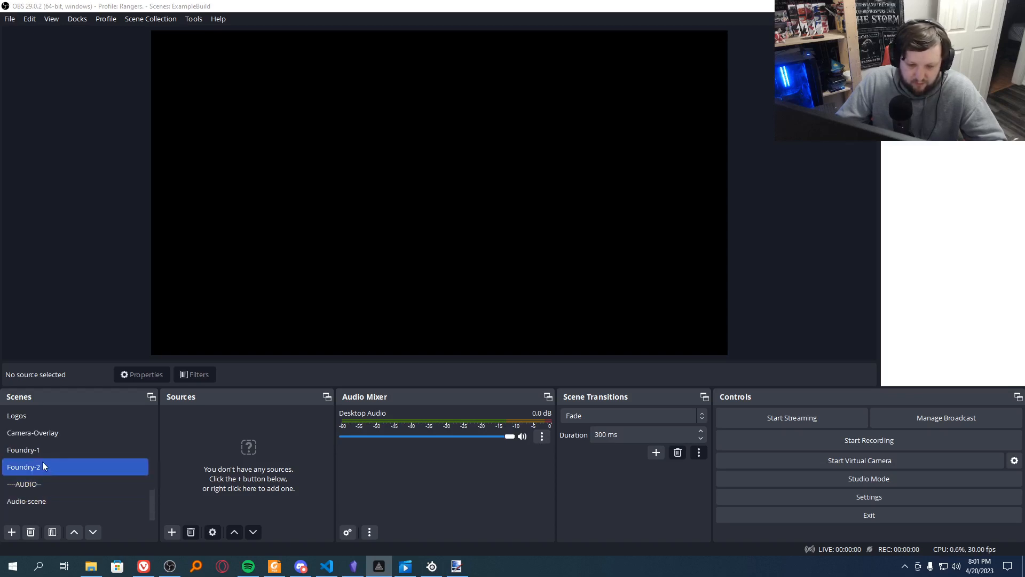
left_click(14, 484)
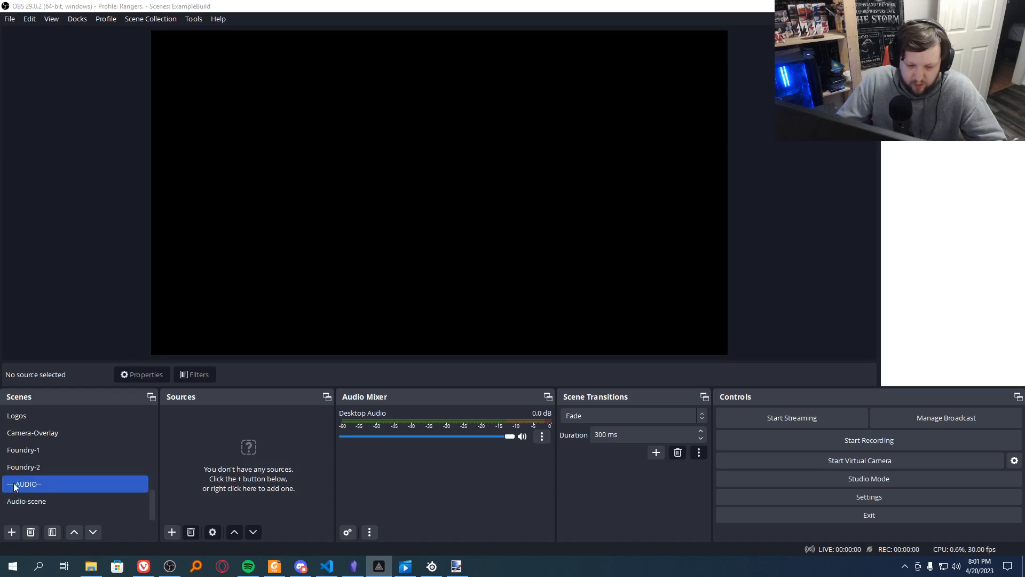
left_click(52, 502)
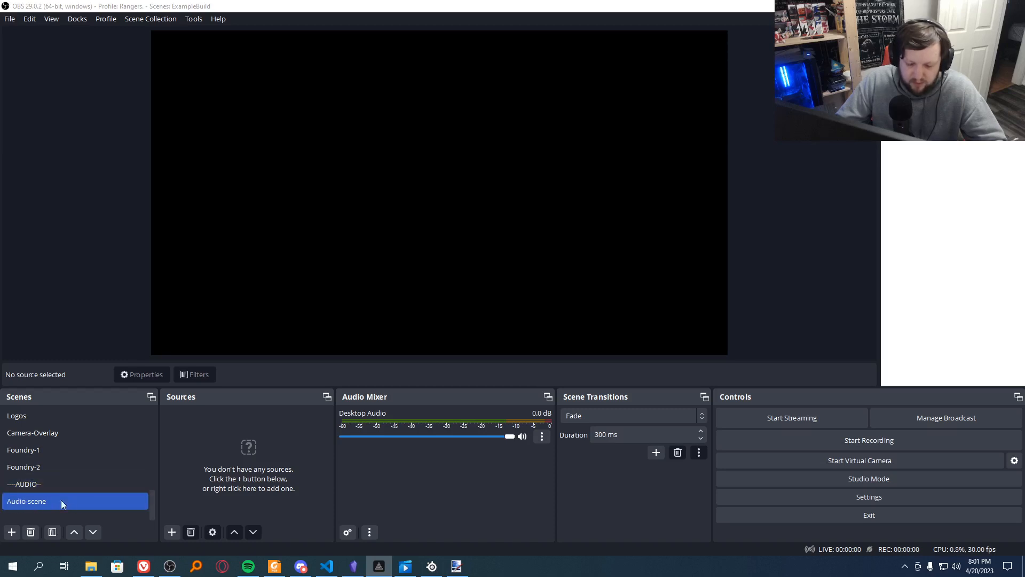
left_click(136, 488)
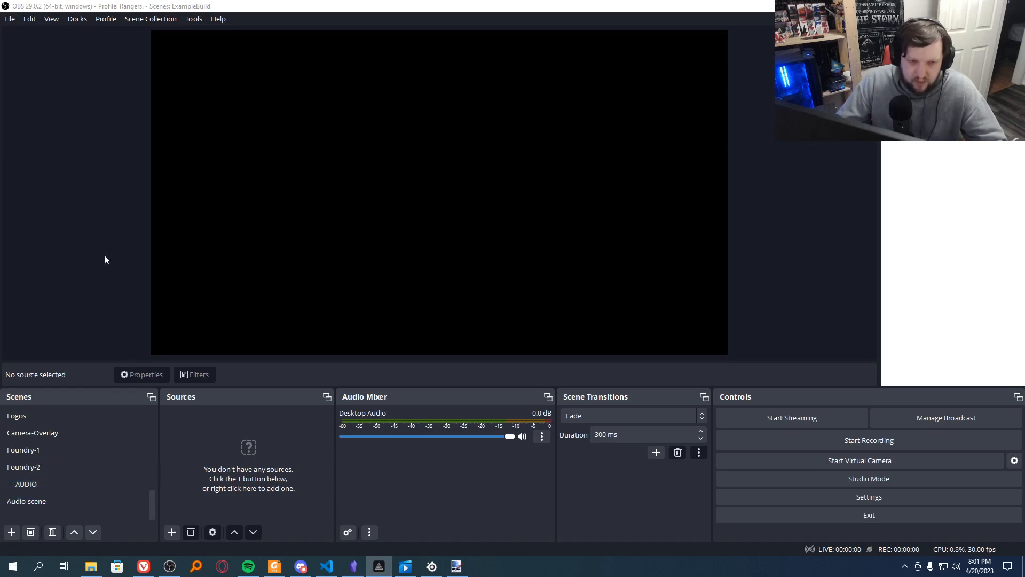
Step: Set the global Desktop Audio device to Disabled in the audio settings and save the change
left_click(9, 20)
left_click(25, 75)
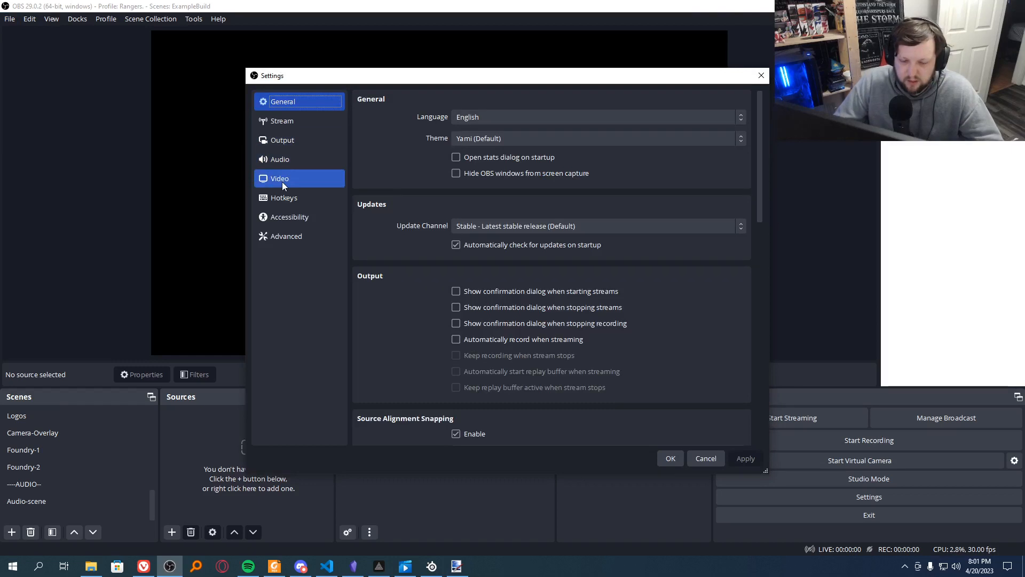
left_click(286, 164)
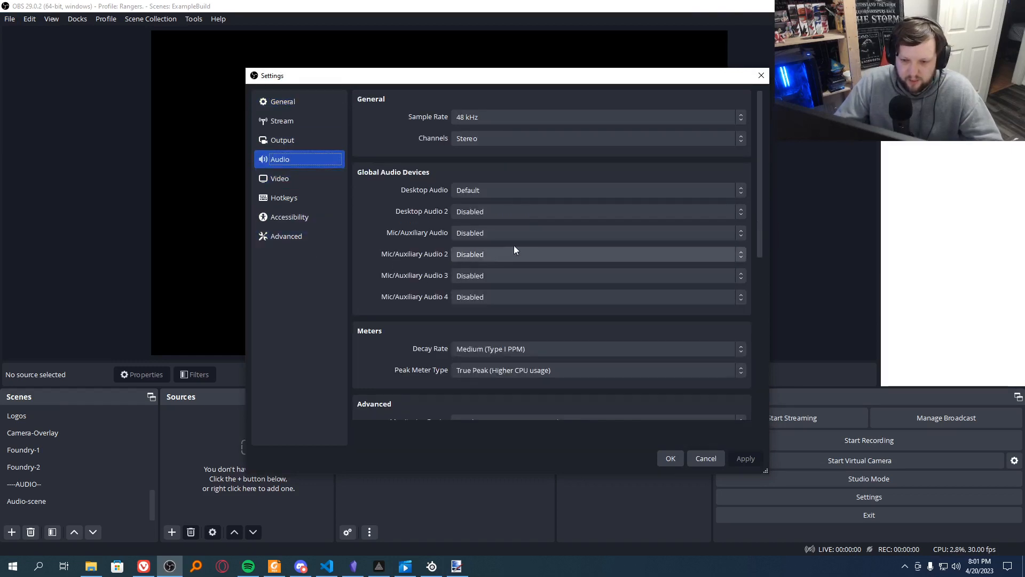
left_click(506, 191)
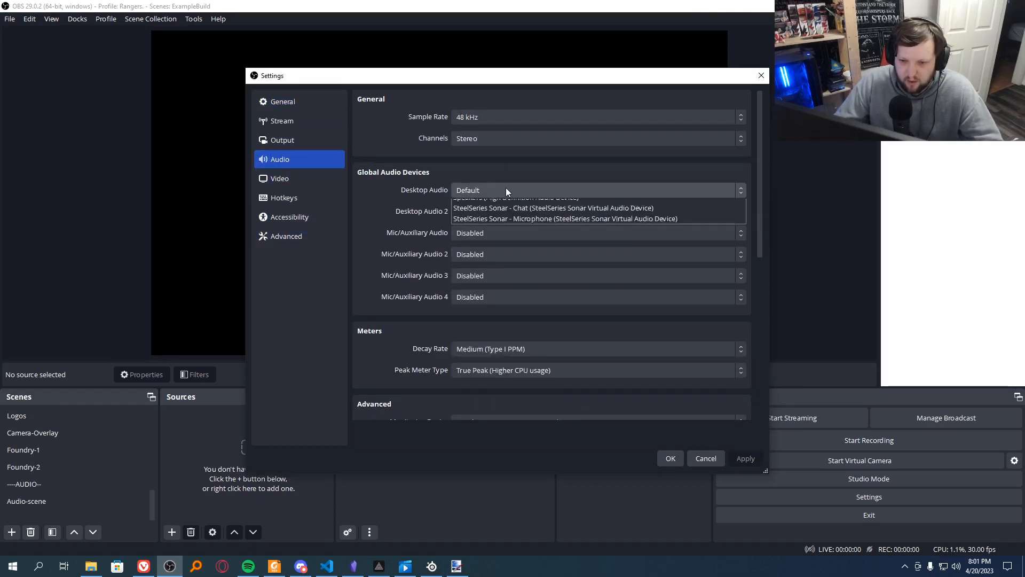
left_click(506, 191)
left_click(490, 193)
left_click(476, 204)
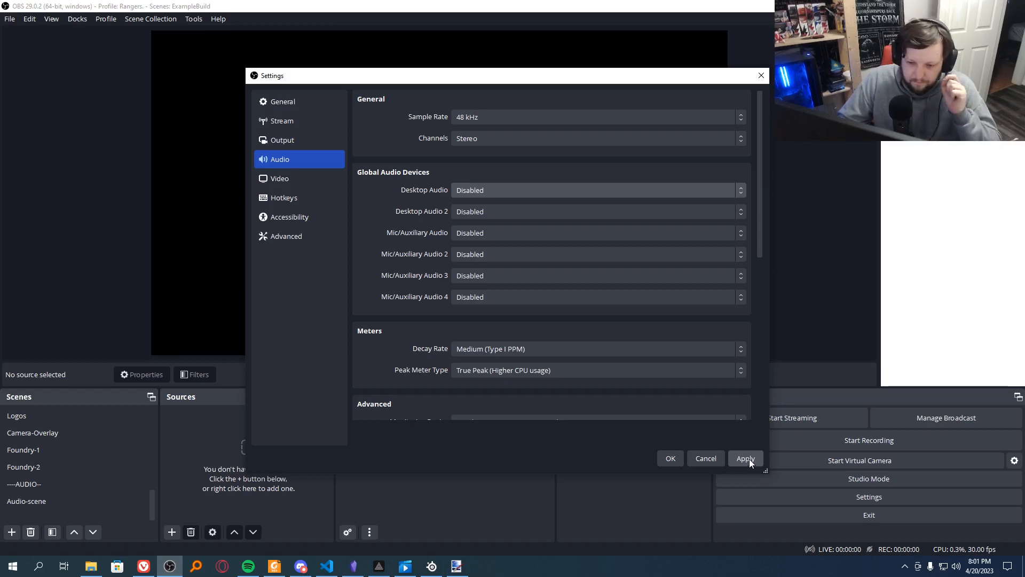
left_click(672, 460)
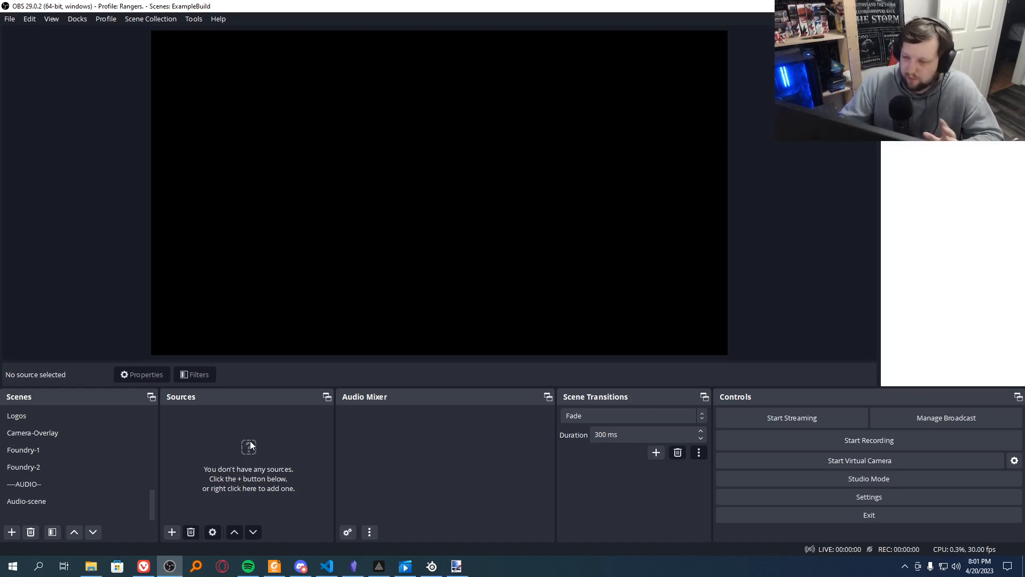
Step: Add the existing Background-1 scene as a visible source in the Waiting scene
left_click(147, 453)
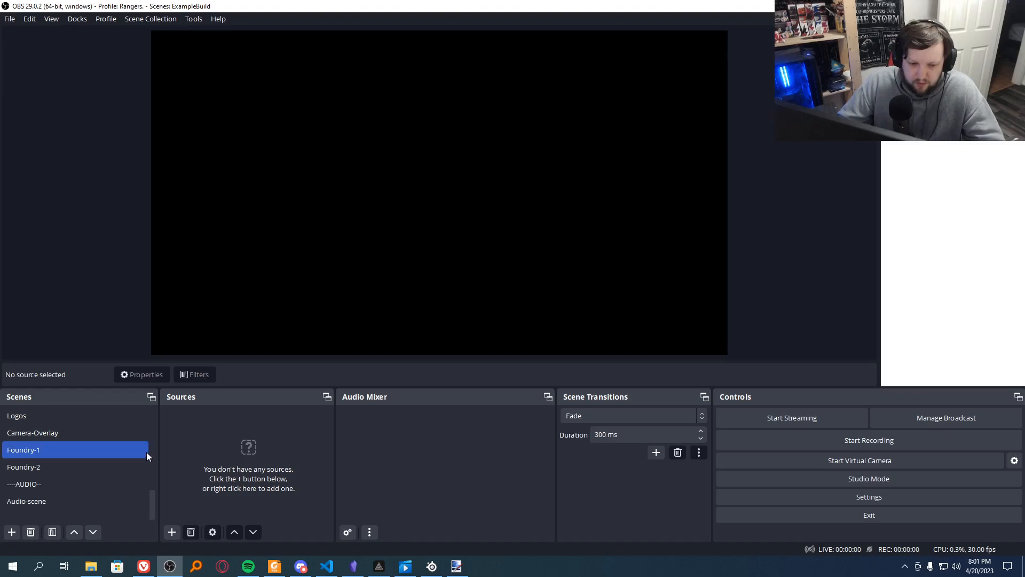
scroll(148, 453, "up", 6)
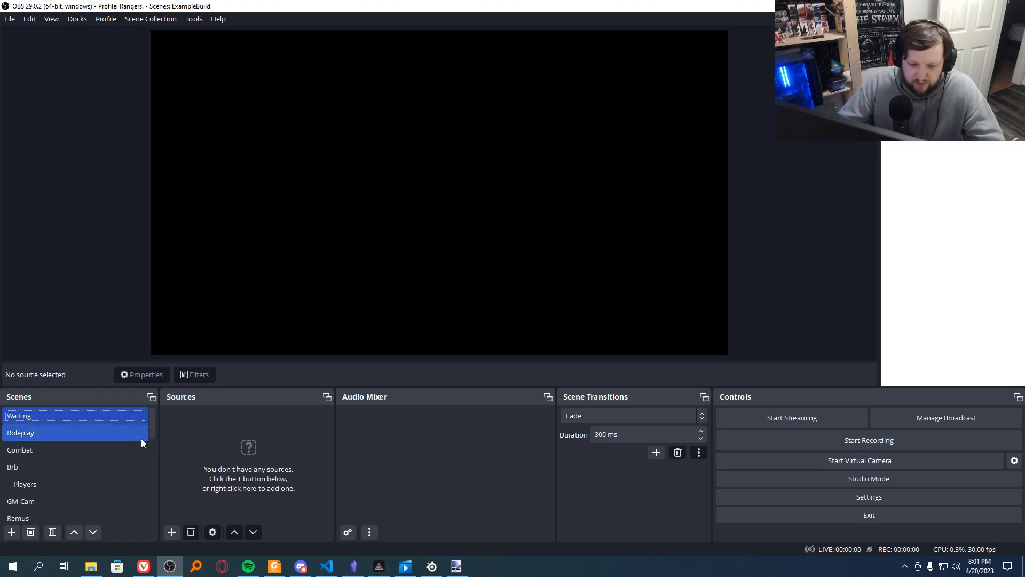
left_click(79, 434)
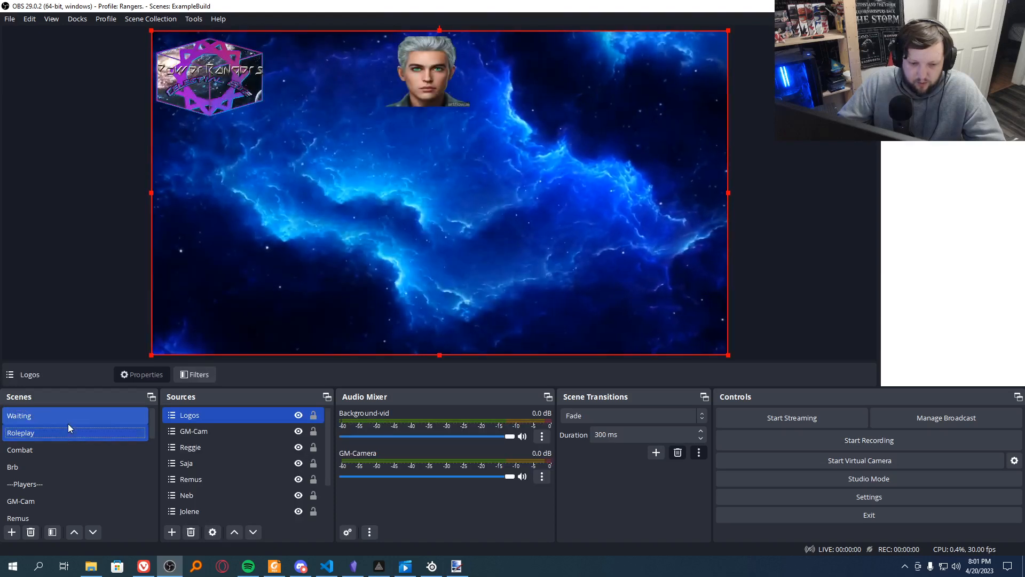
left_click(68, 421)
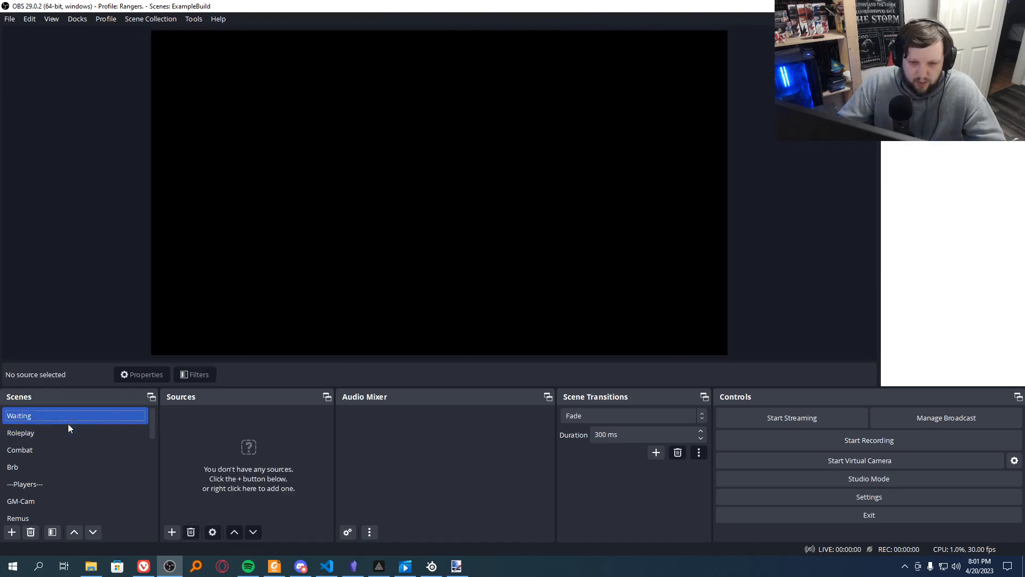
left_click(173, 532)
left_click(228, 418)
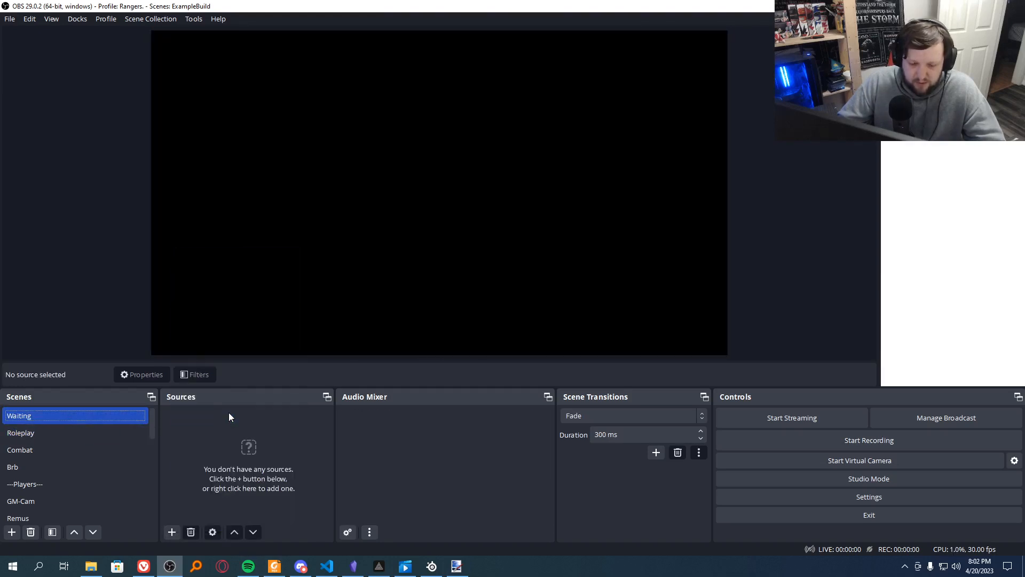
left_click(454, 265)
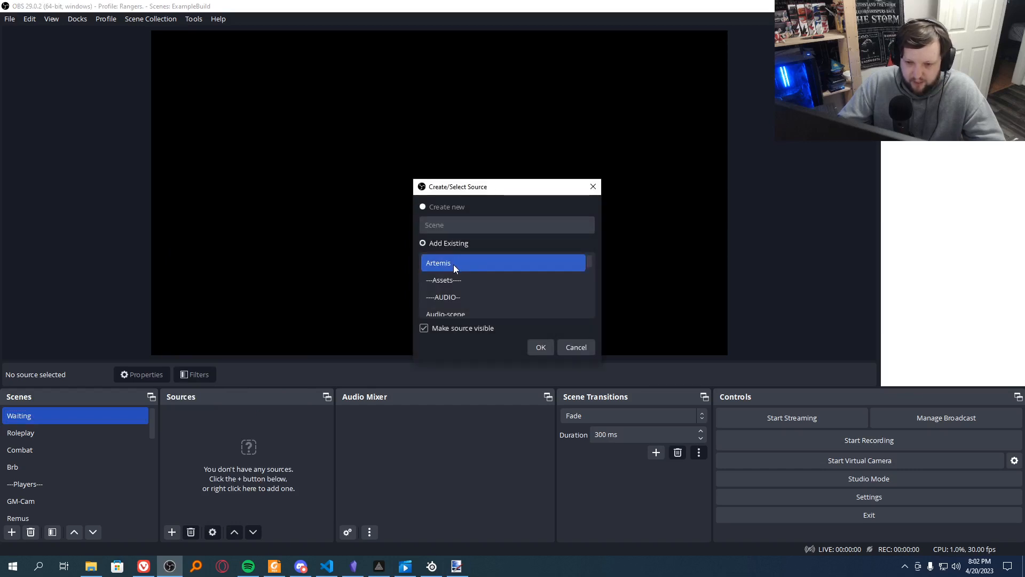
scroll(454, 264, "down", 1)
left_click(456, 297)
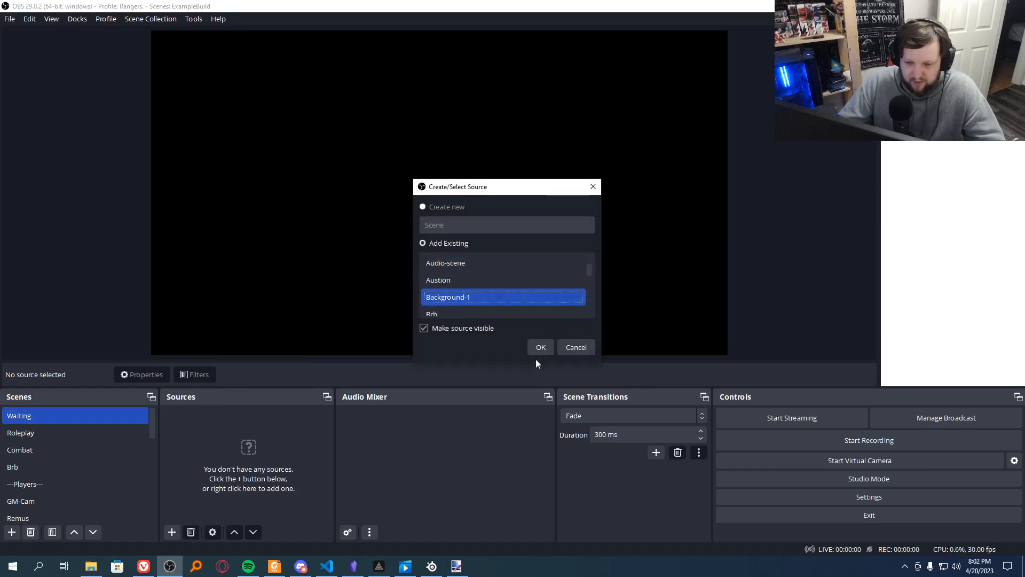
left_click(541, 346)
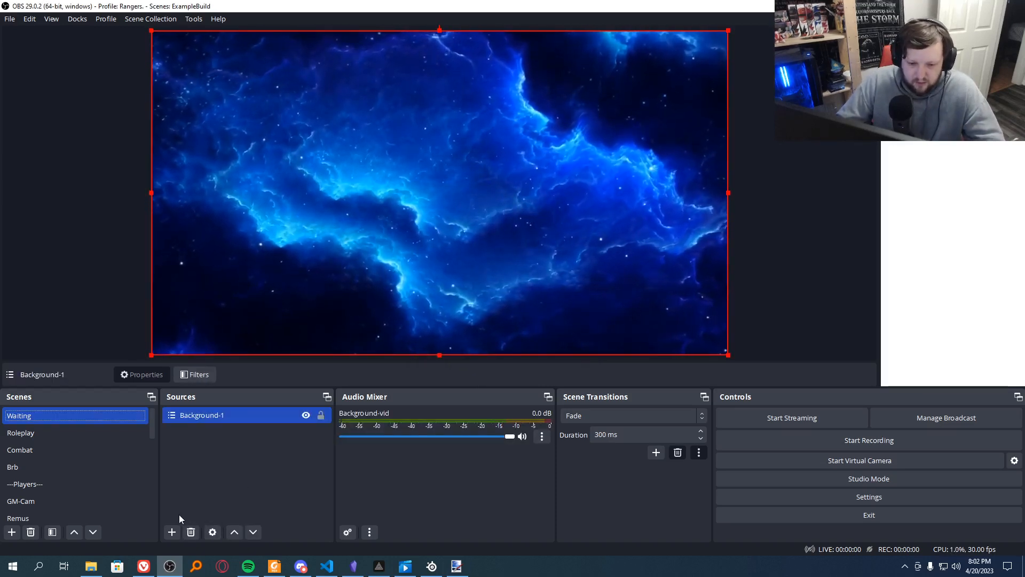
Step: Add the existing Logos scene as a source above Background-1 in the Waiting scene
left_click(175, 530)
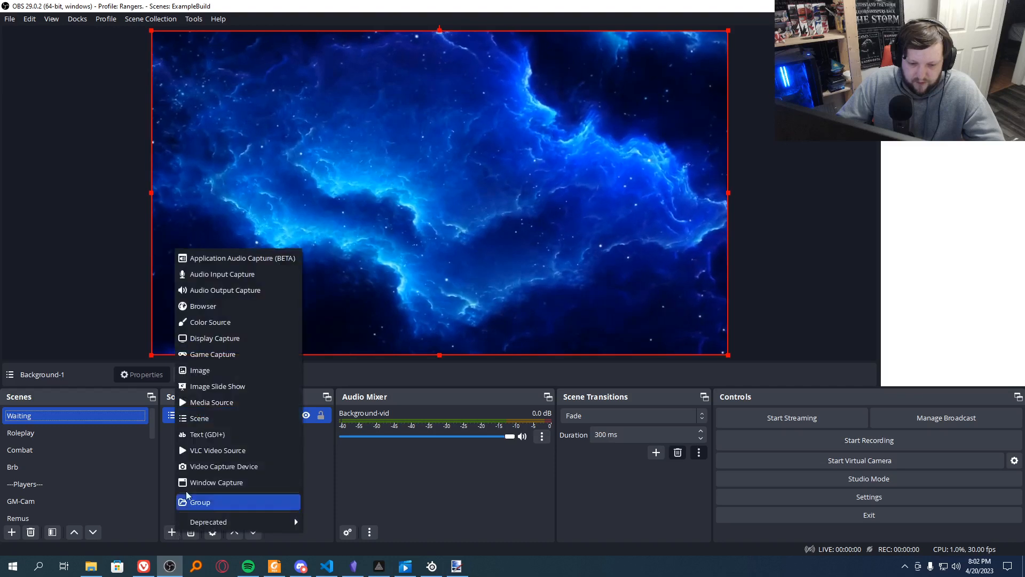
left_click(208, 420)
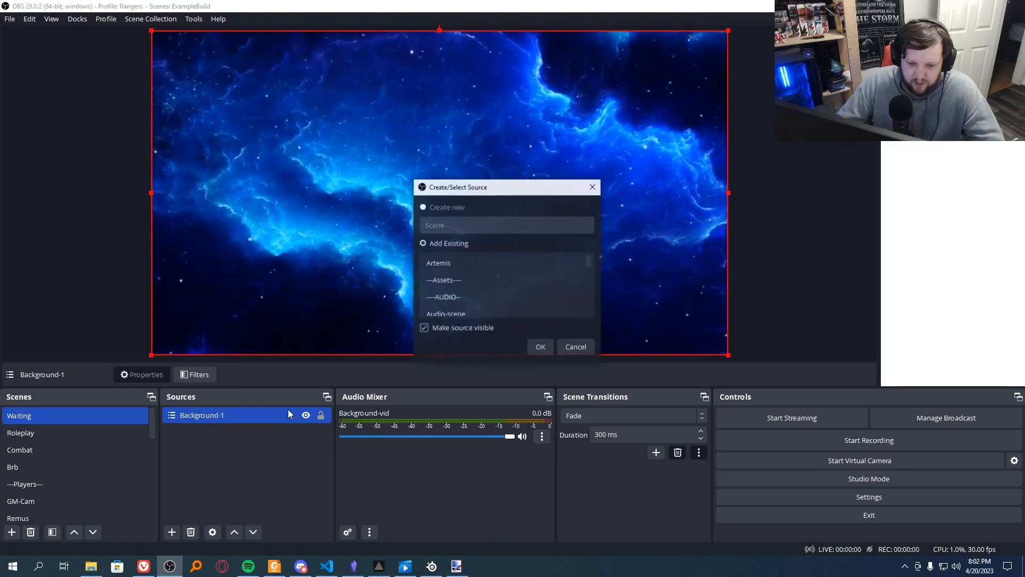
scroll(502, 262, "down", 4)
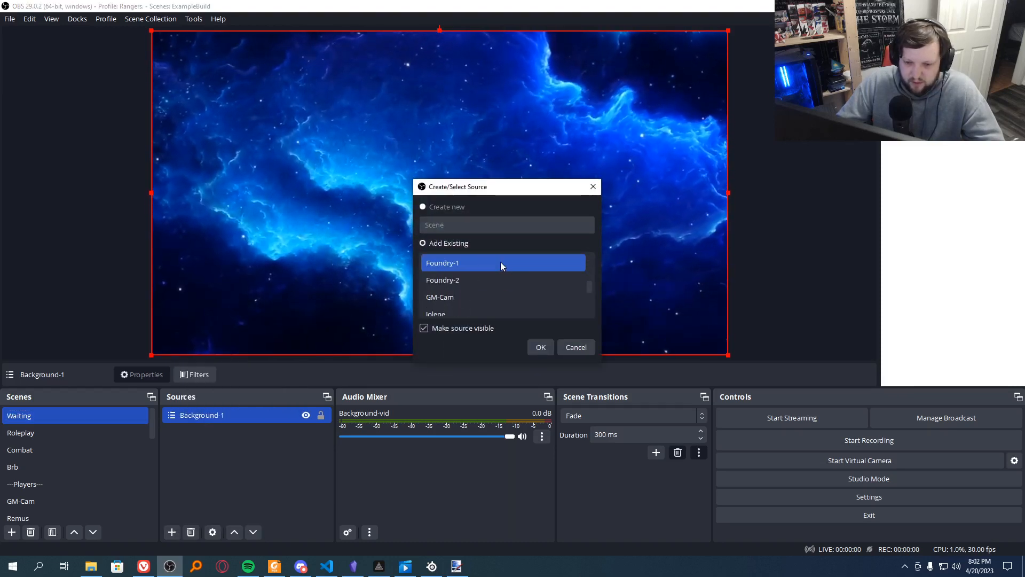
scroll(501, 262, "down", 2)
scroll(501, 261, "up", 4)
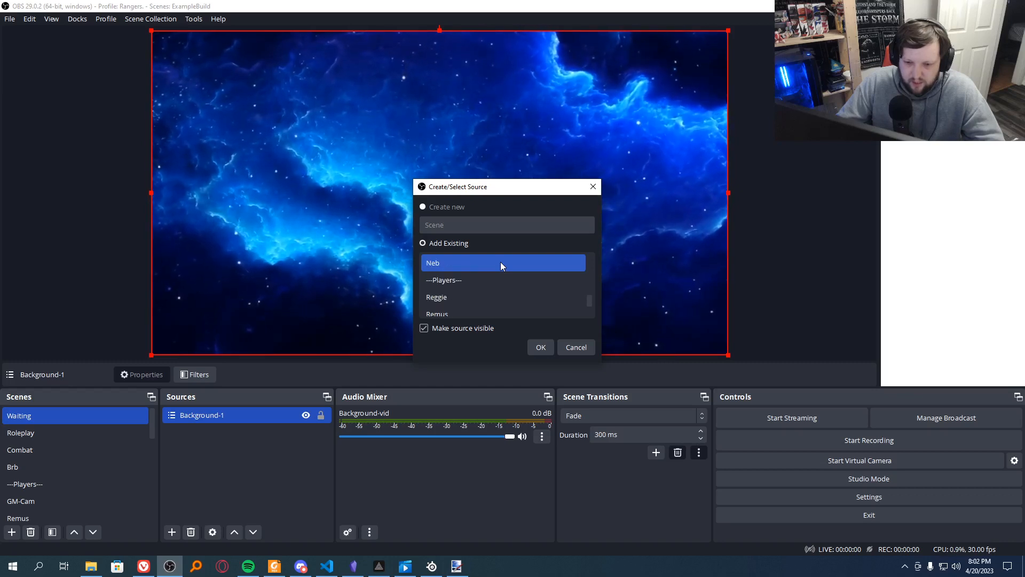
scroll(500, 262, "up", 3)
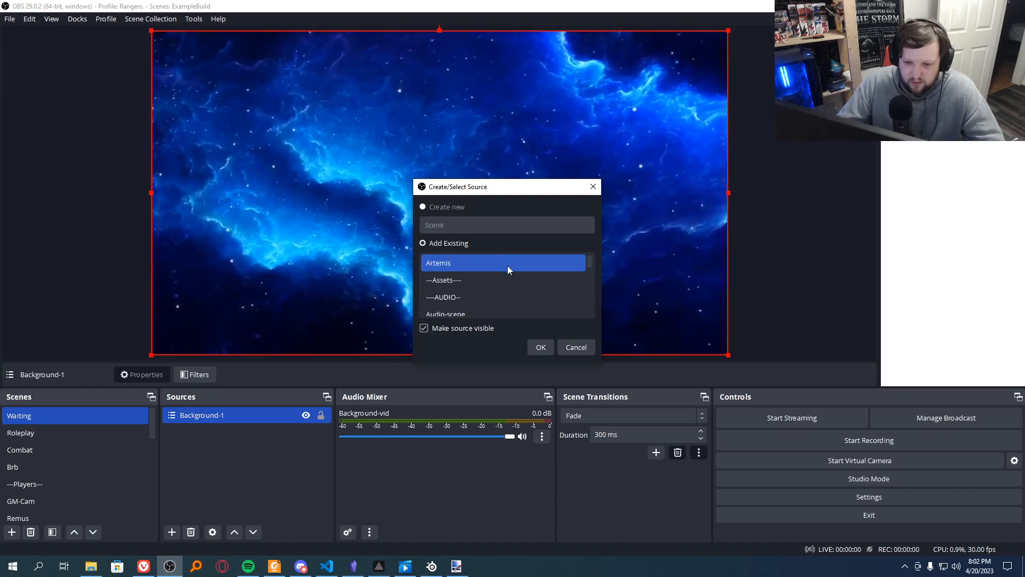
scroll(502, 277, "down", 2)
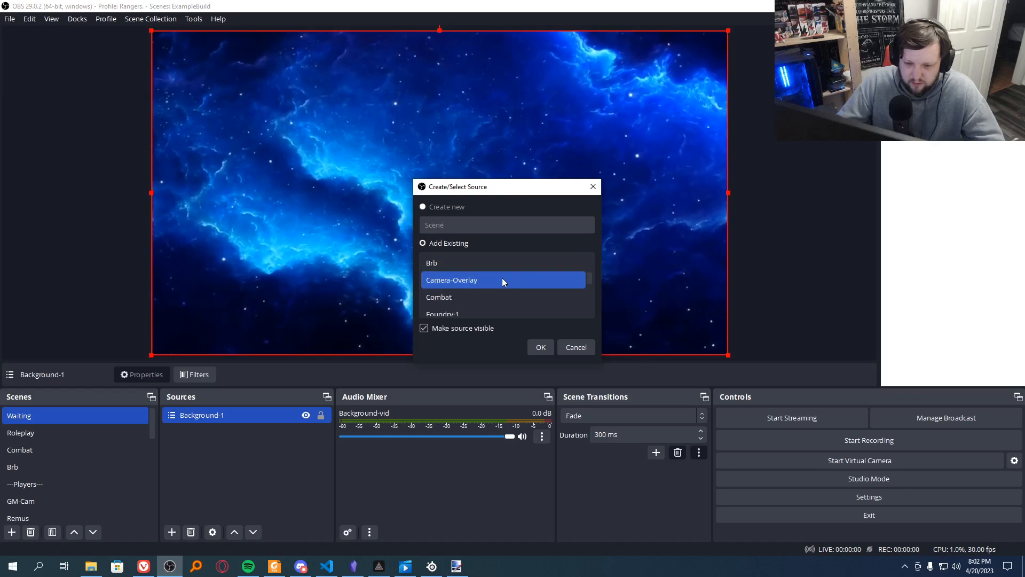
scroll(502, 279, "down", 3)
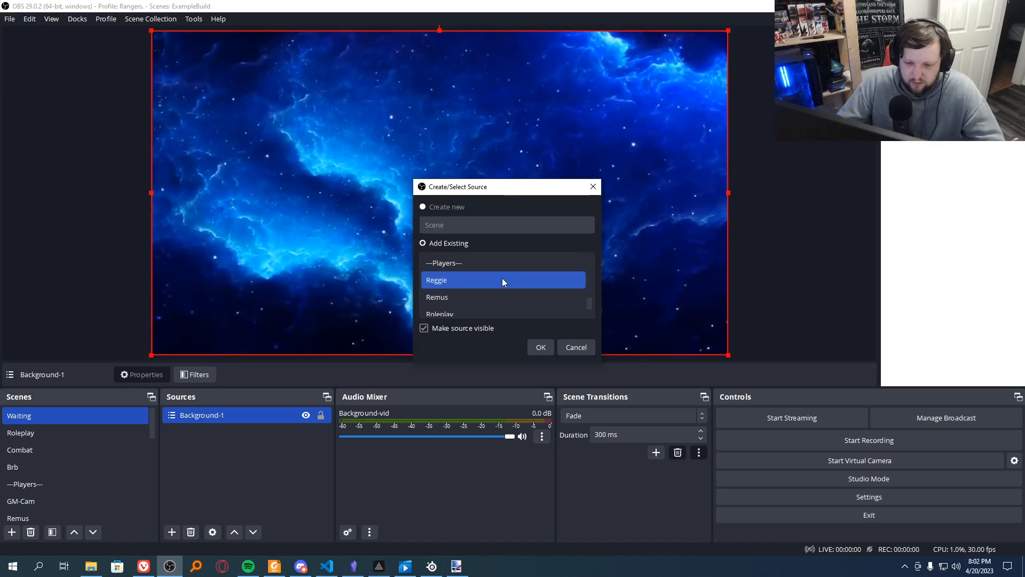
scroll(501, 278, "up", 1)
scroll(502, 278, "up", 1)
scroll(502, 278, "down", 1)
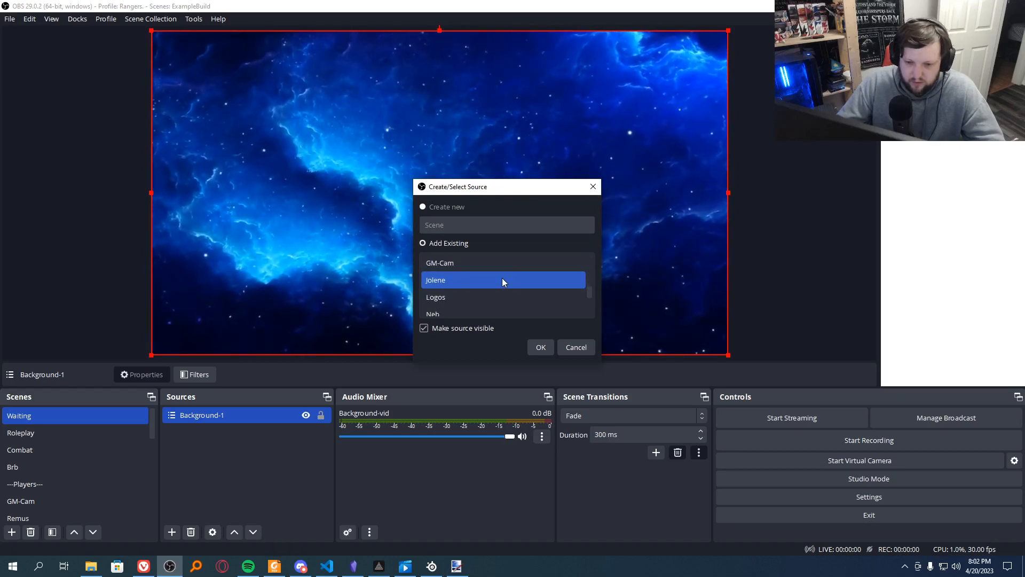
left_click(494, 296)
left_click(541, 347)
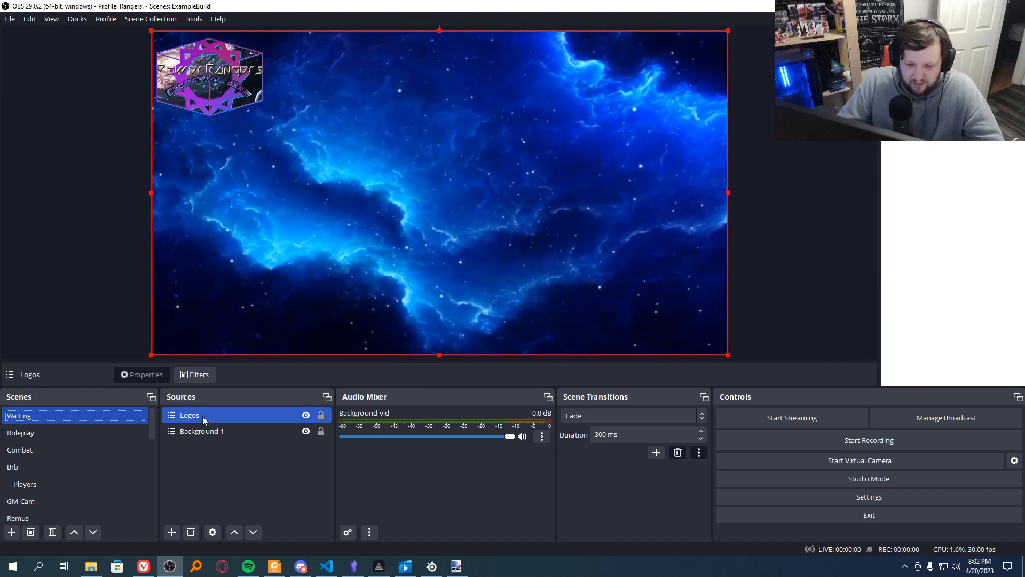
Step: Examine the nested scenes used as sources in the Roleplay scene, down to Background-1
left_click(35, 440)
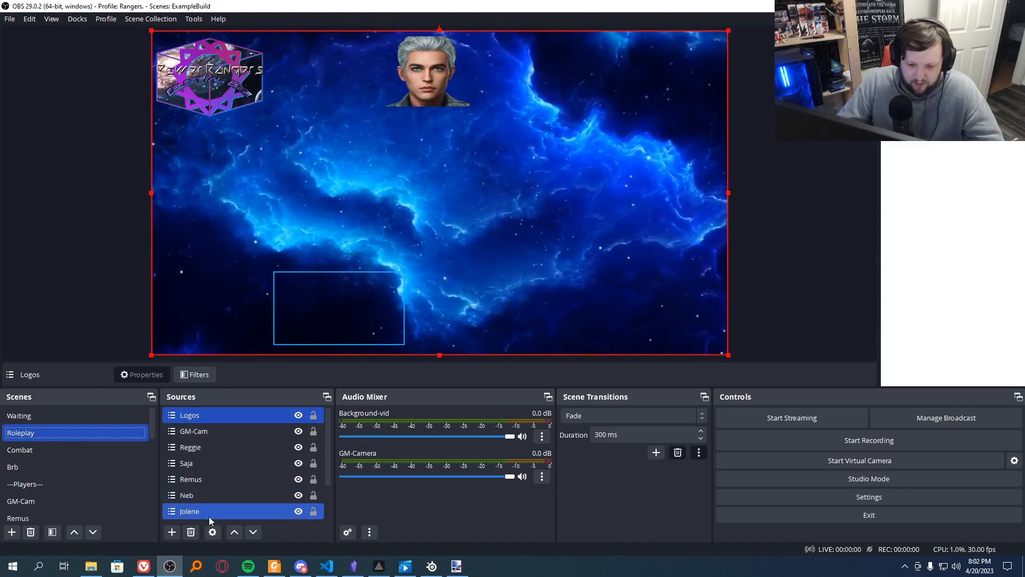
scroll(208, 512, "down", 1)
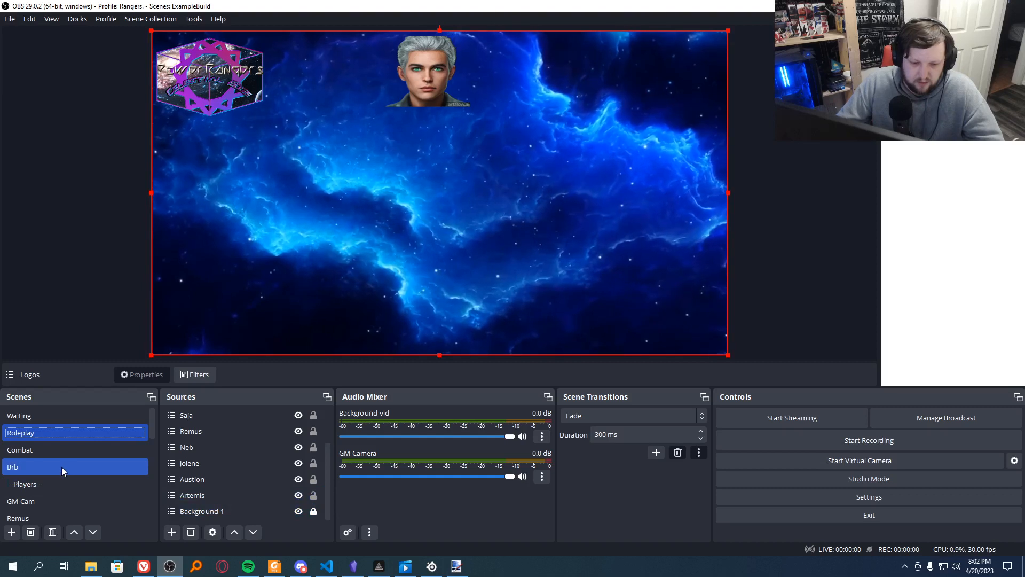
Step: Create a new visible image source named Cam-Overlay in the Camera-Overlay asset scene
scroll(26, 470, "down", 1)
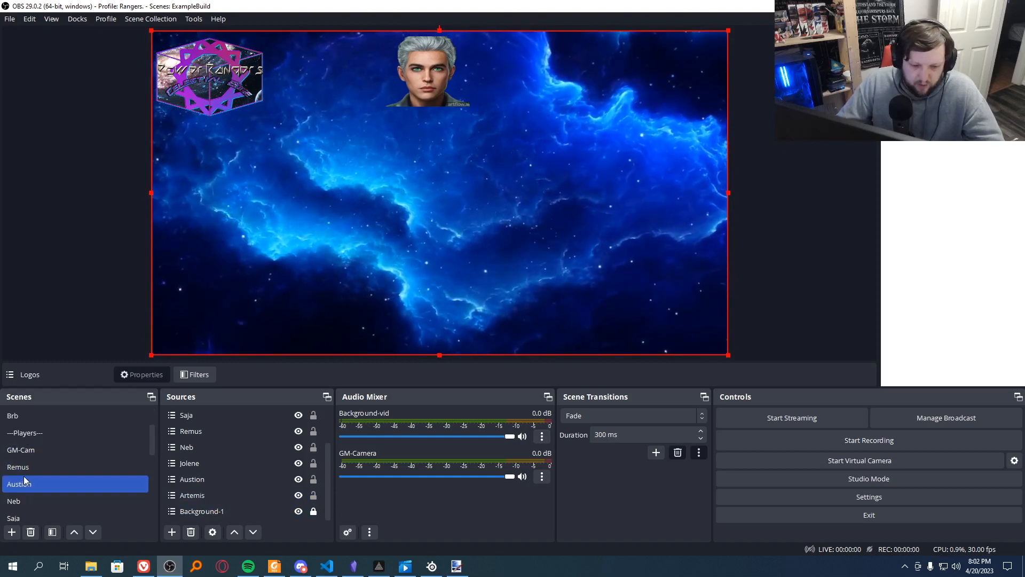
scroll(32, 454, "down", 2)
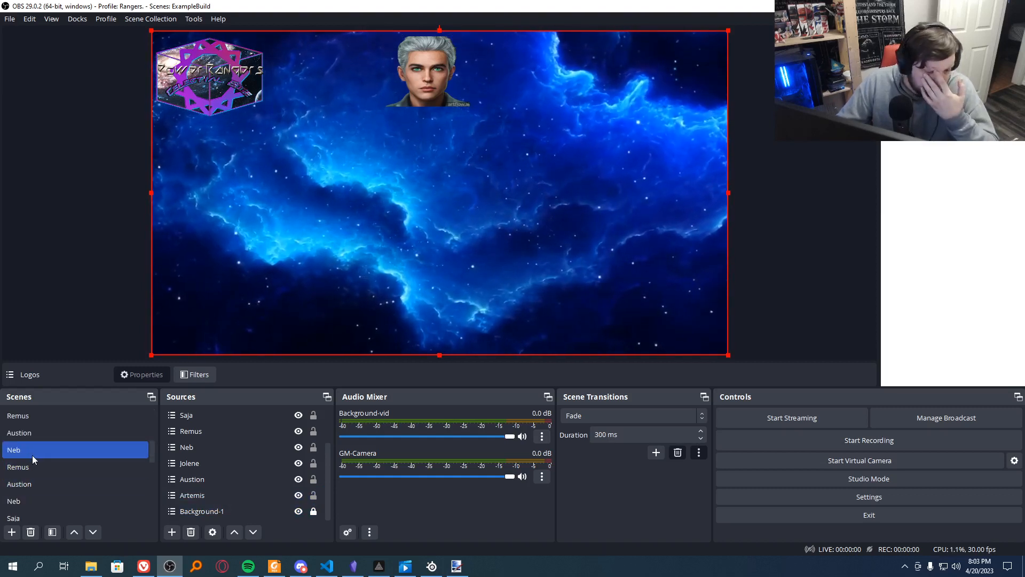
scroll(32, 454, "down", 1)
scroll(32, 455, "down", 1)
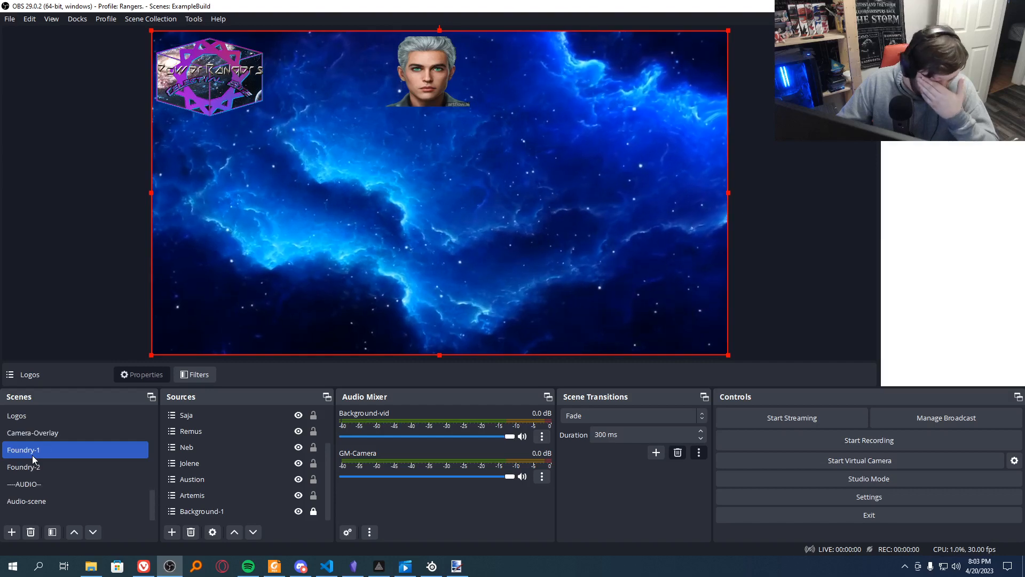
left_click(40, 435)
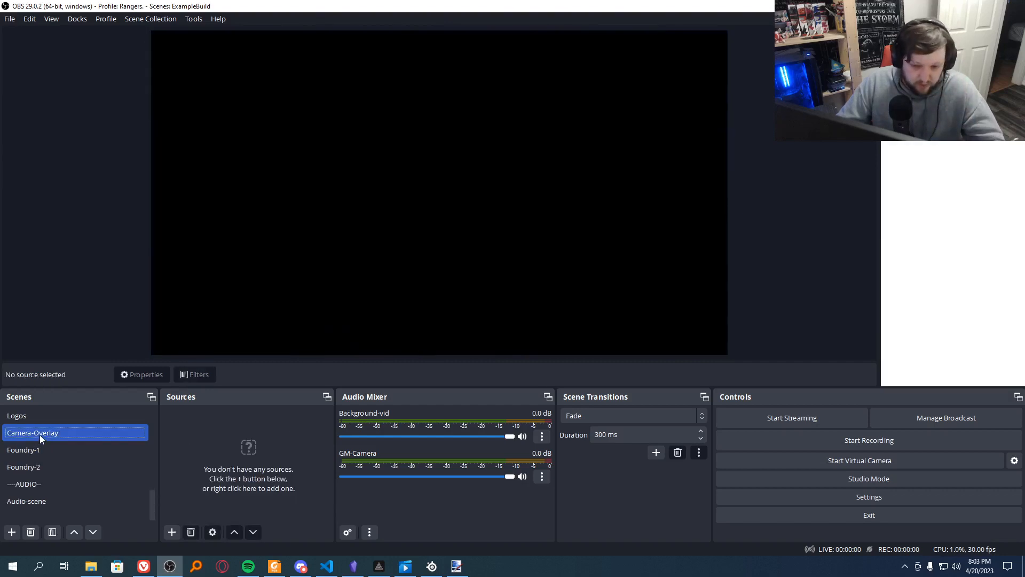
left_click(170, 532)
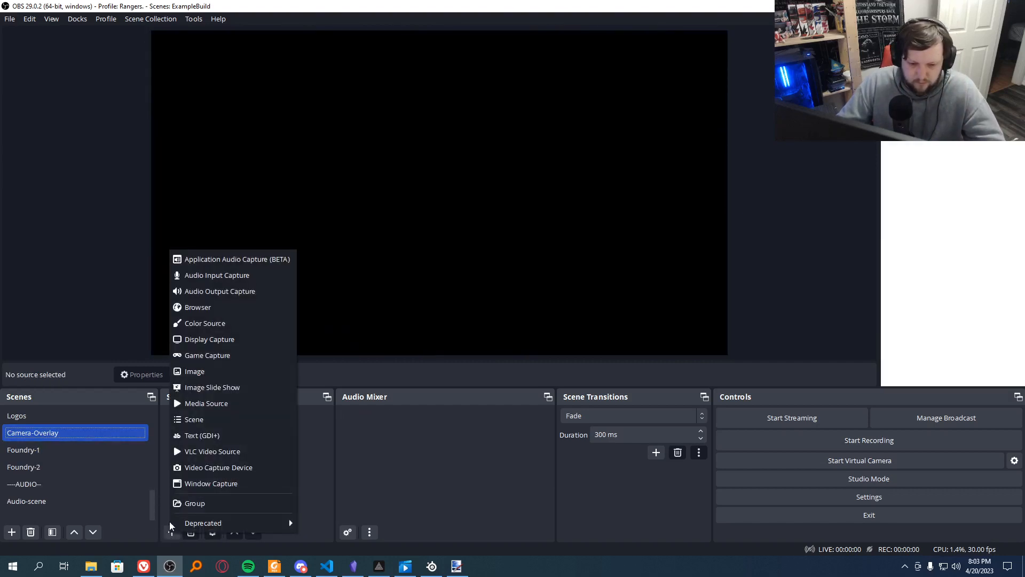
left_click(199, 371)
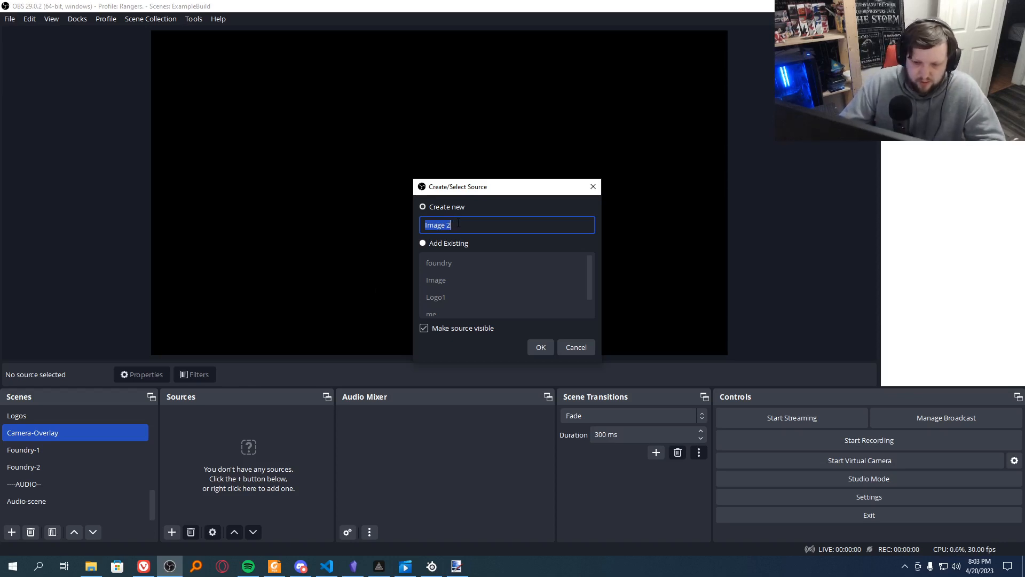
key("BackSpace")
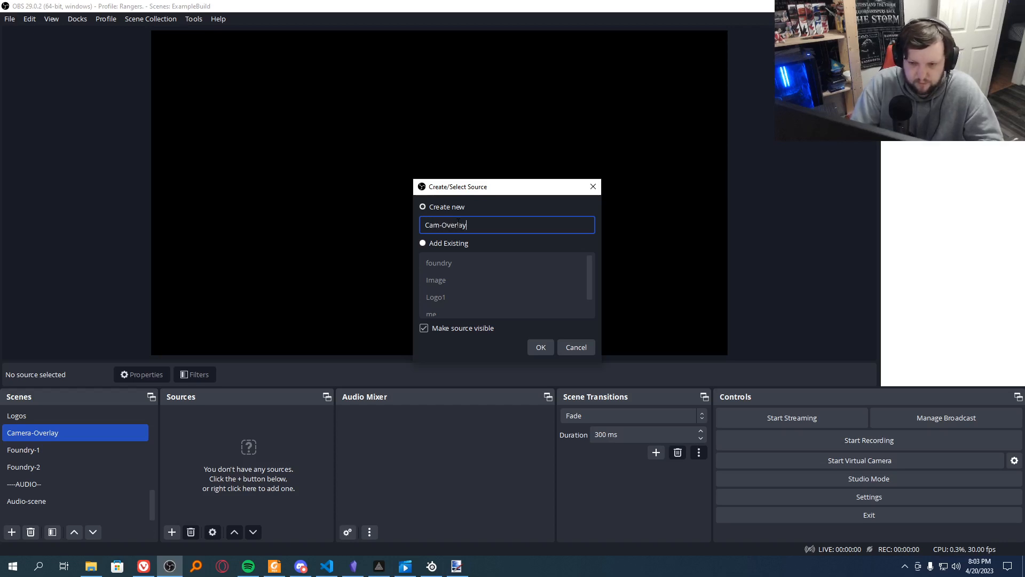
key("Return")
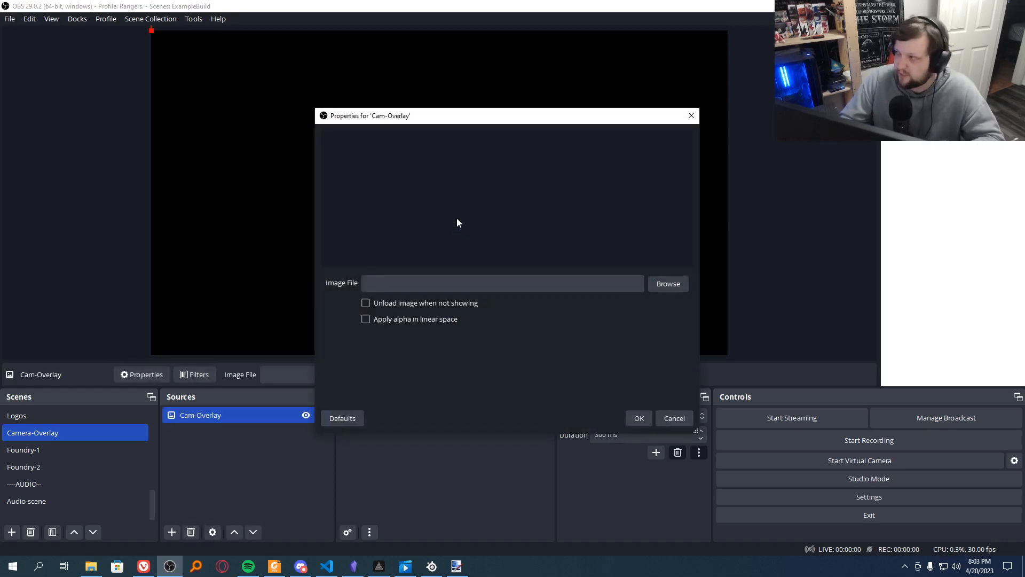
Step: Load Celestial-Edge.png from D:/OBS/Celestial-Edge-Stream/Frames as the Cam-Overlay image and save the source's properties
left_click(681, 289)
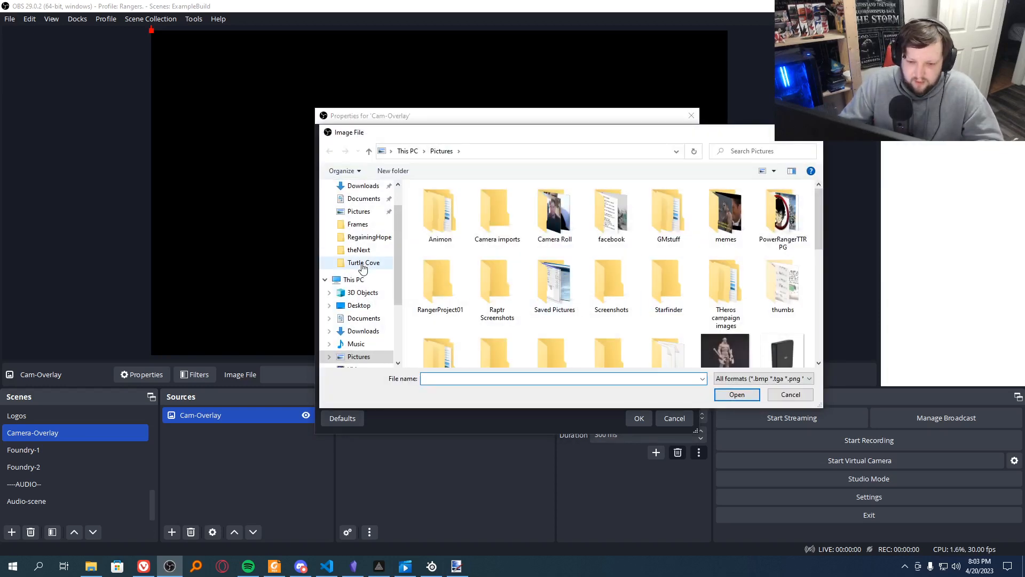
scroll(363, 267, "down", 2)
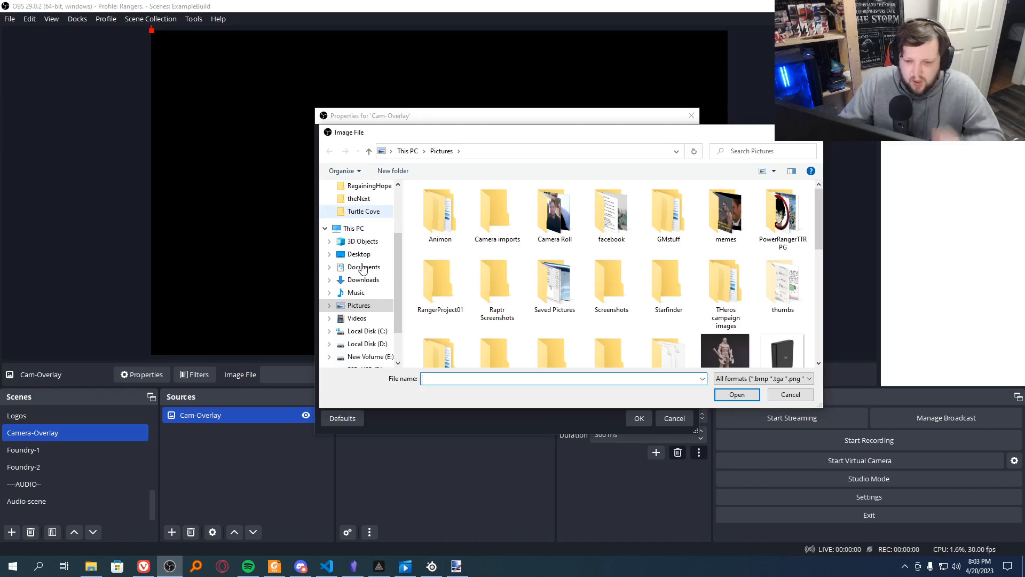
left_click(365, 344)
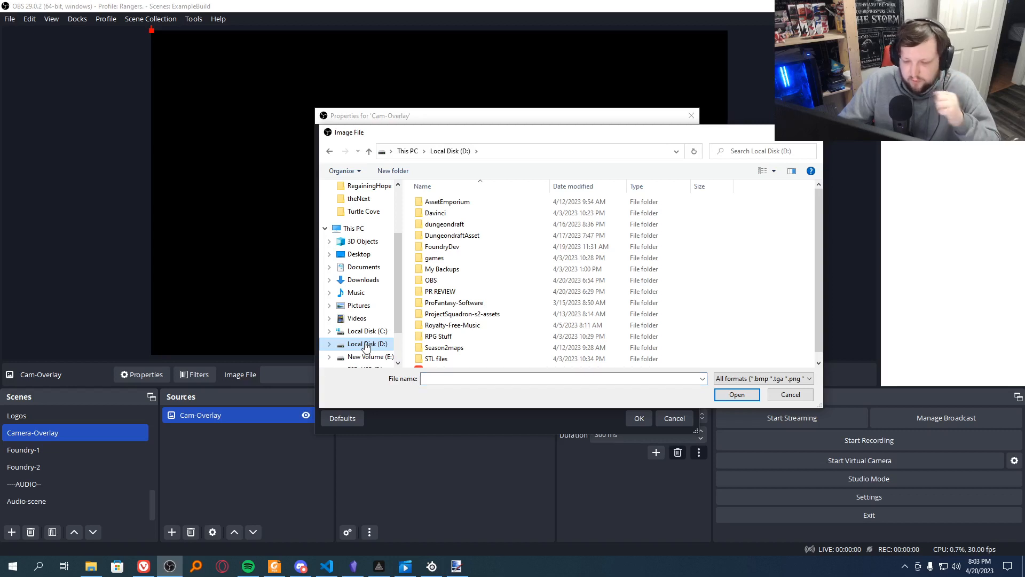
double_click(444, 281)
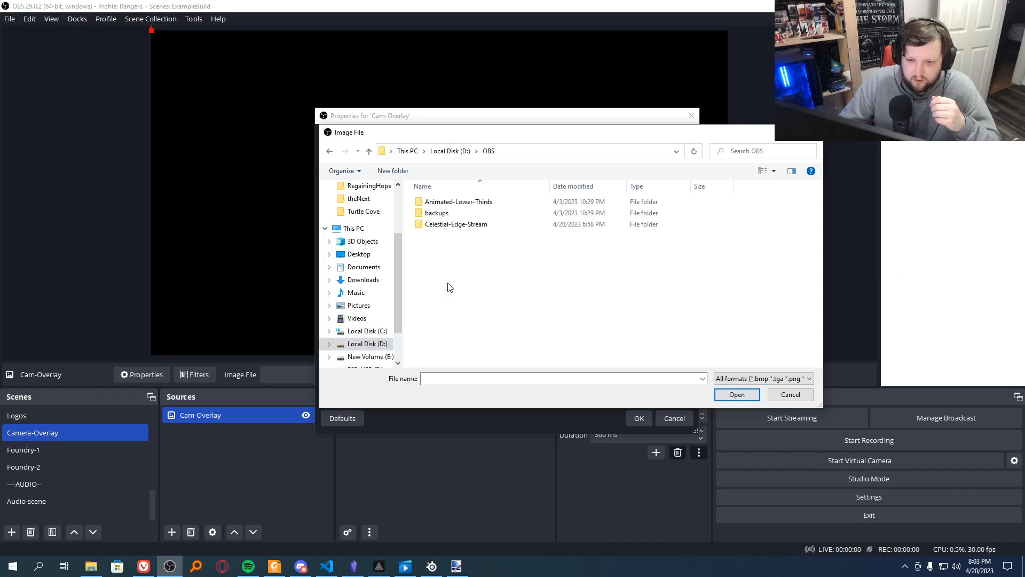
double_click(449, 224)
double_click(448, 217)
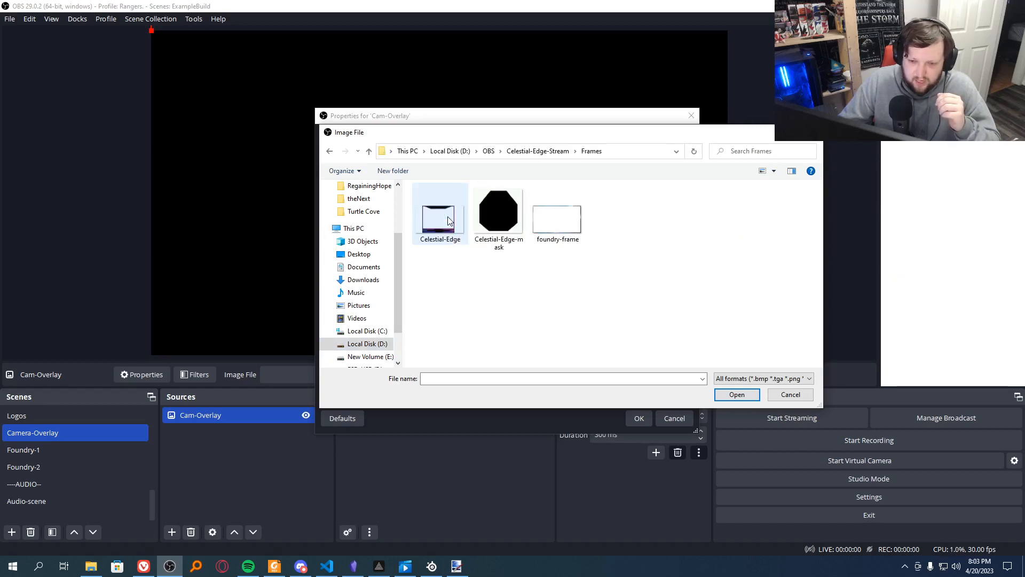
left_click(450, 220)
left_click(730, 394)
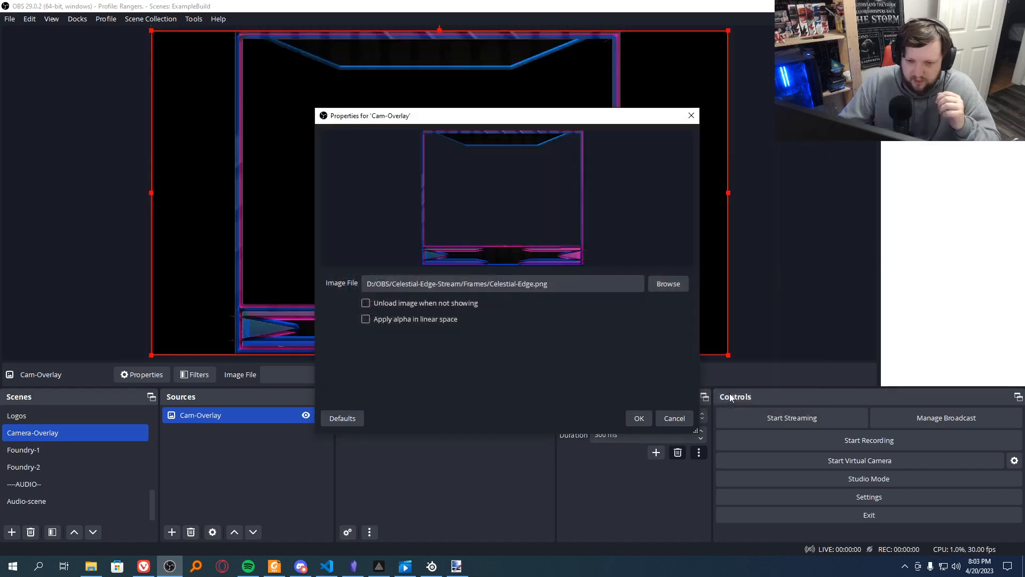
left_click(637, 419)
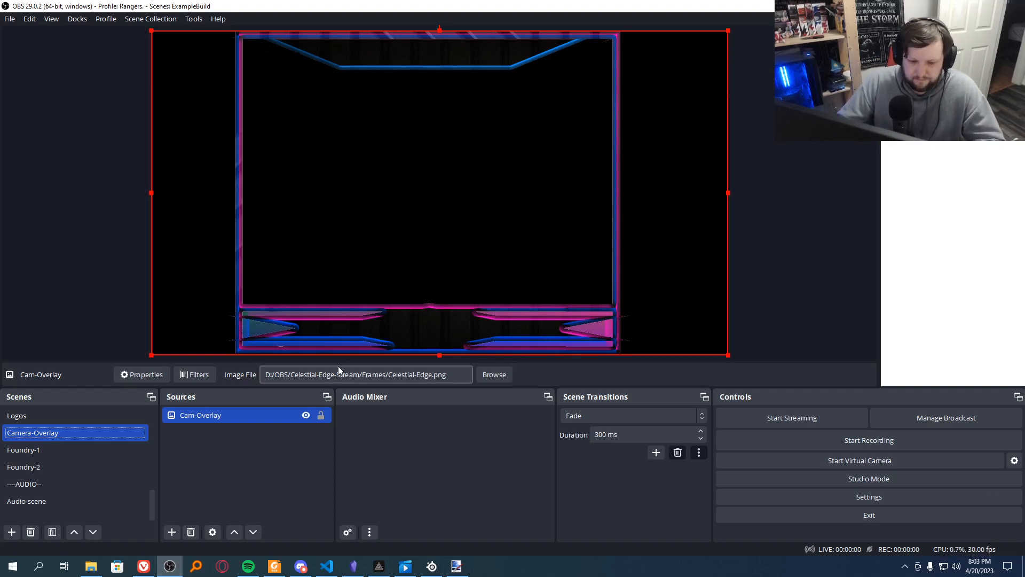
Step: Enlarge the "me" image in the GM-Cam scene to fill the camera frame, leaving margins of about 302 px left, 371 px right and 154 px below
scroll(86, 427, "up", 2)
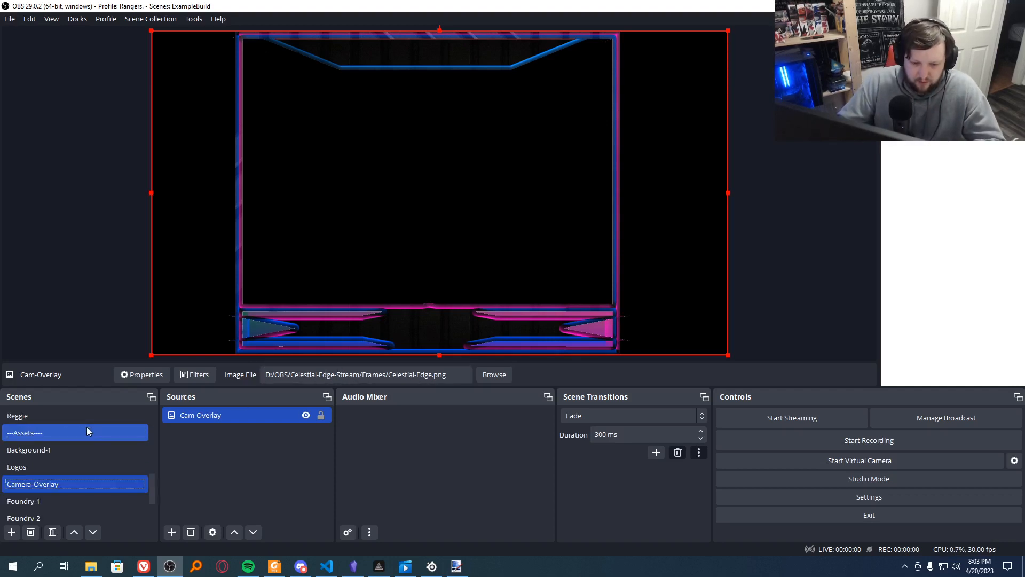
scroll(87, 432, "up", 1)
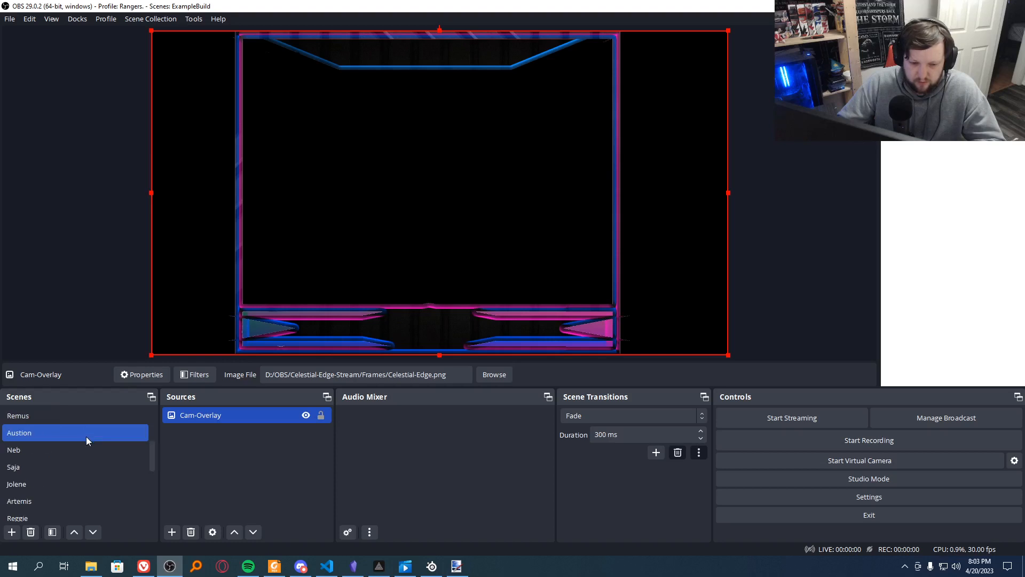
scroll(87, 437, "up", 1)
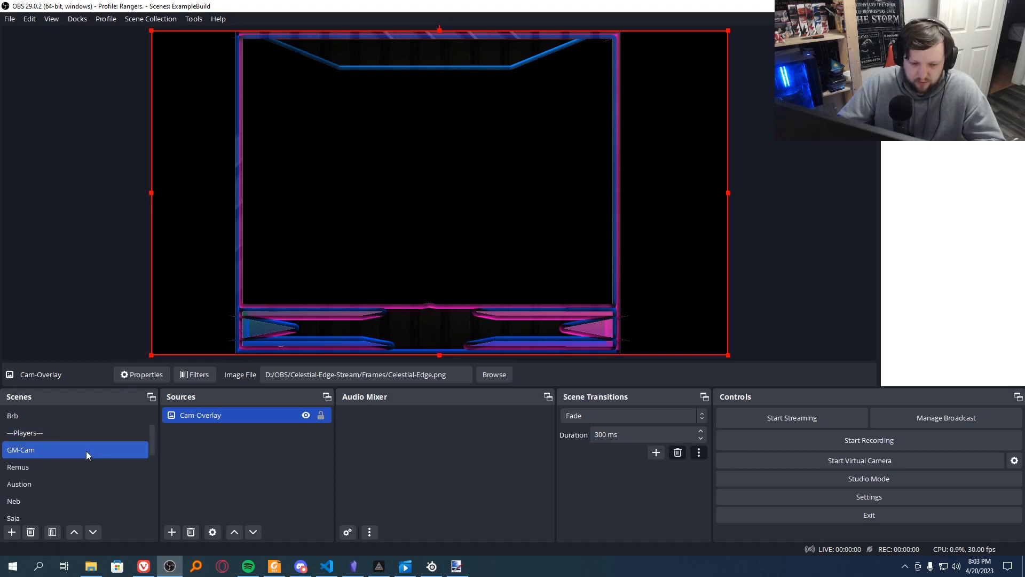
left_click(87, 452)
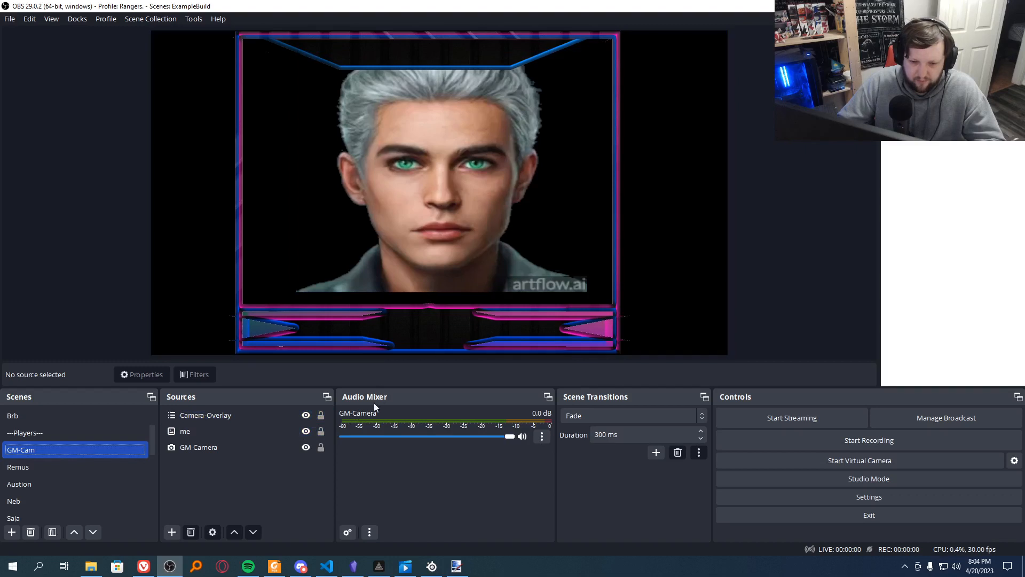
left_click(213, 431)
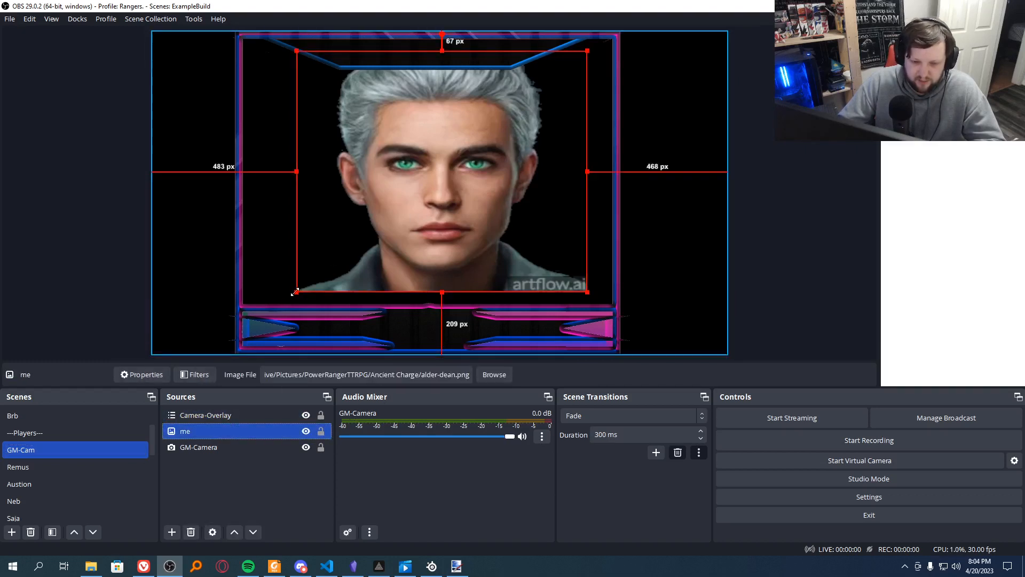
left_click_drag(295, 292, 244, 309)
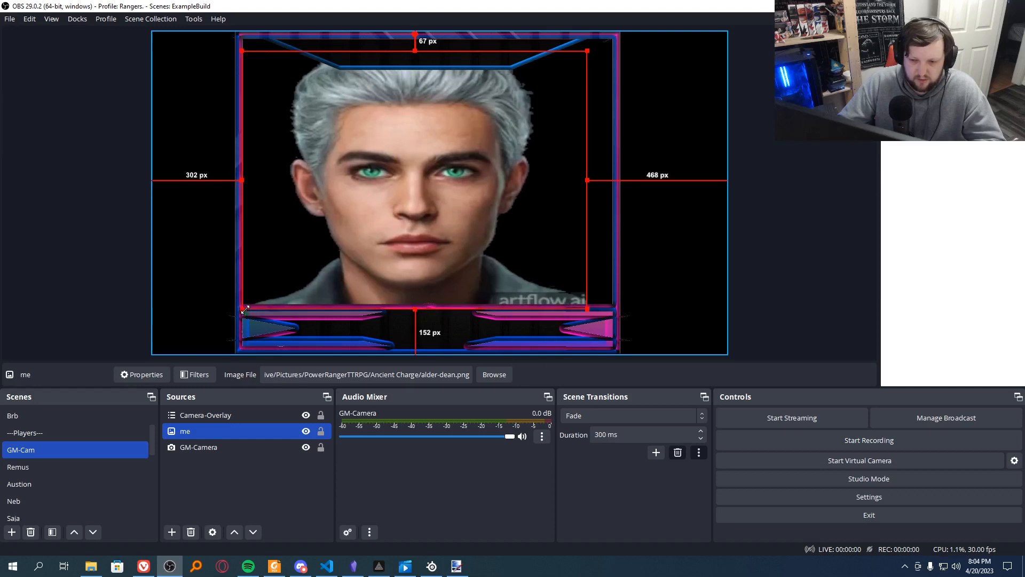
left_click_drag(588, 311, 617, 309)
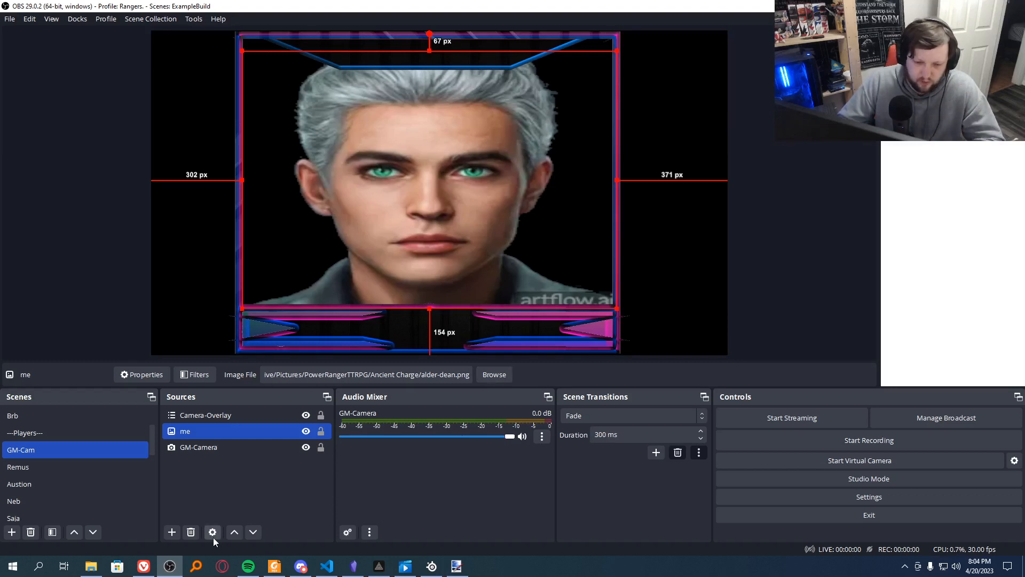
Step: Create a new visible Text (GDI+) source named Gm-Rend above Camera-Overlay in the GM-Cam scene
left_click(218, 416)
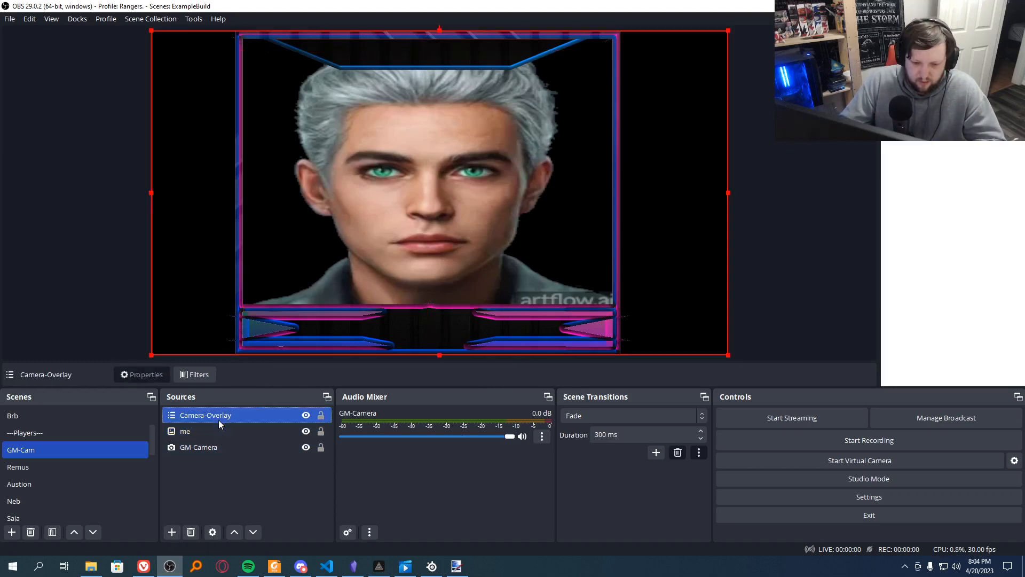
left_click(167, 532)
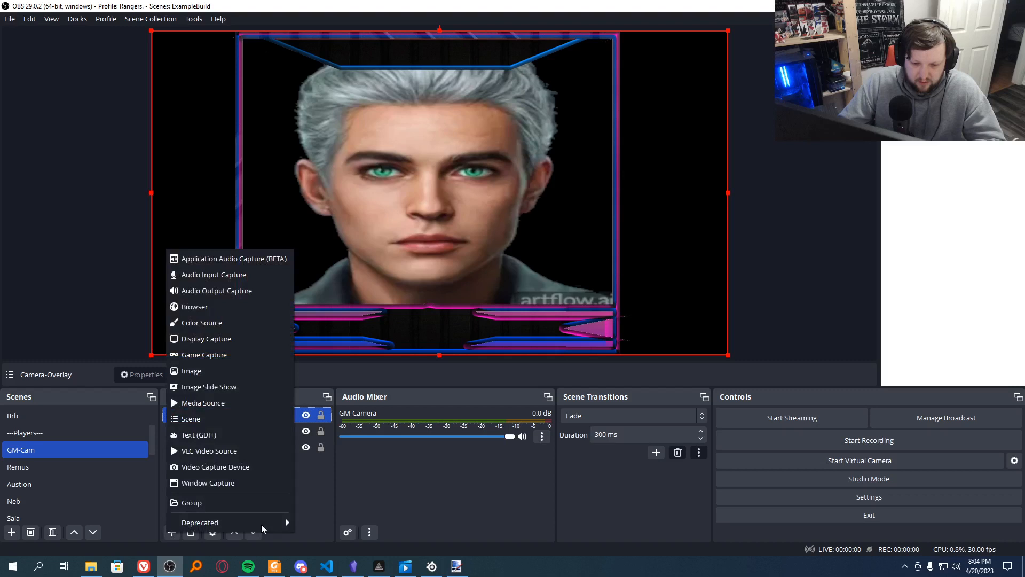
left_click(213, 437)
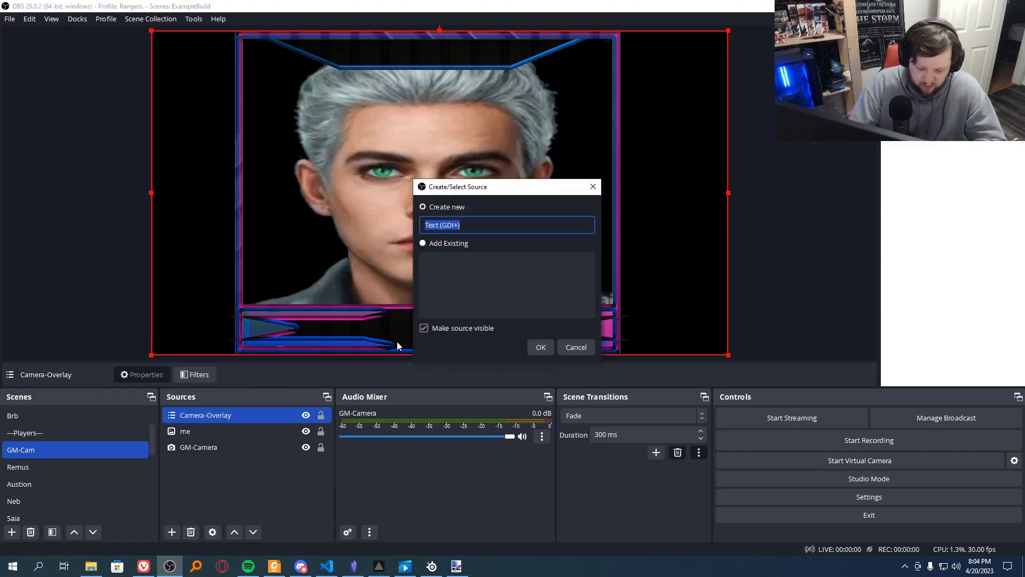
type("G")
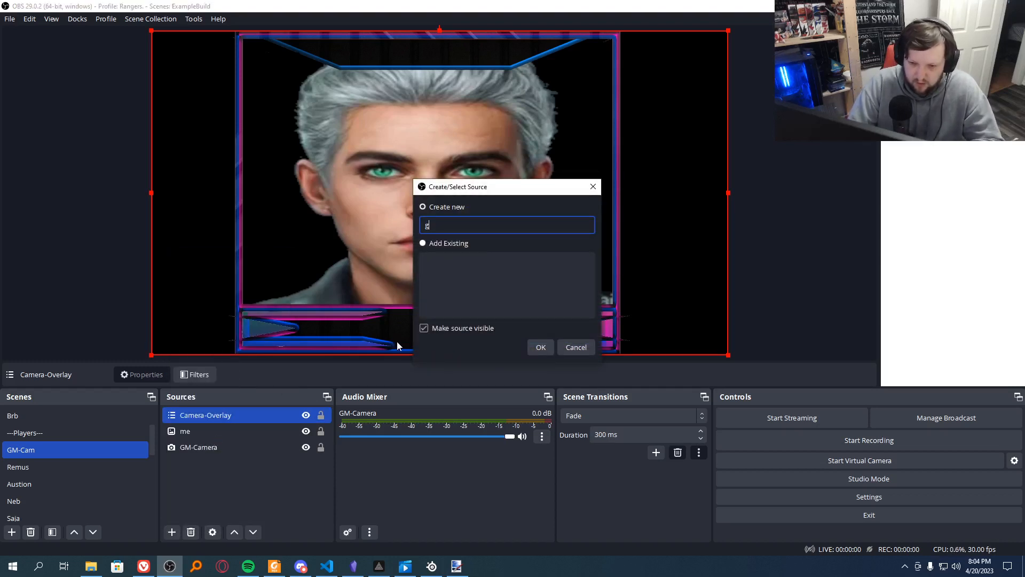
key("BackSpace")
type("Gm-Rend")
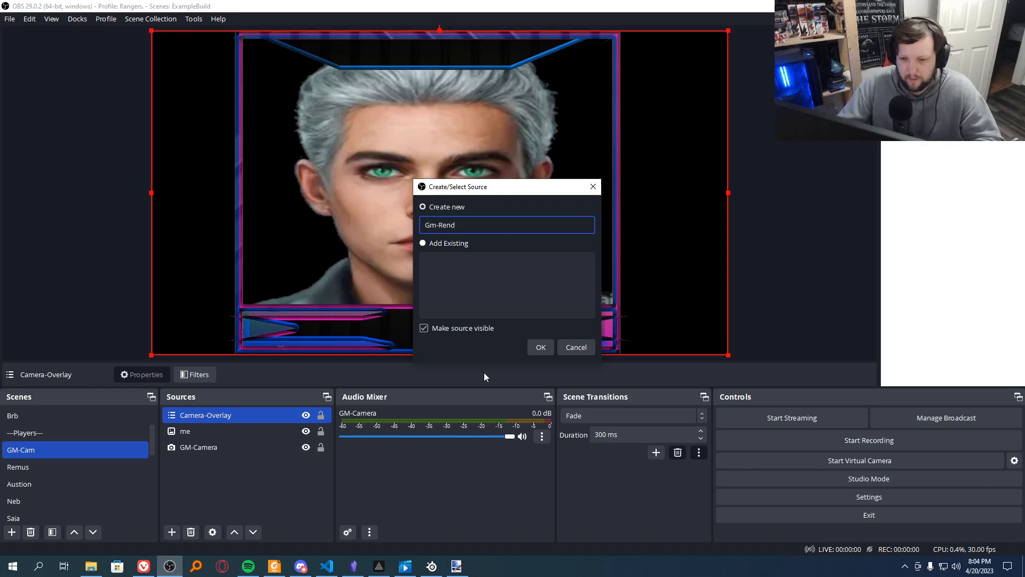
left_click(539, 347)
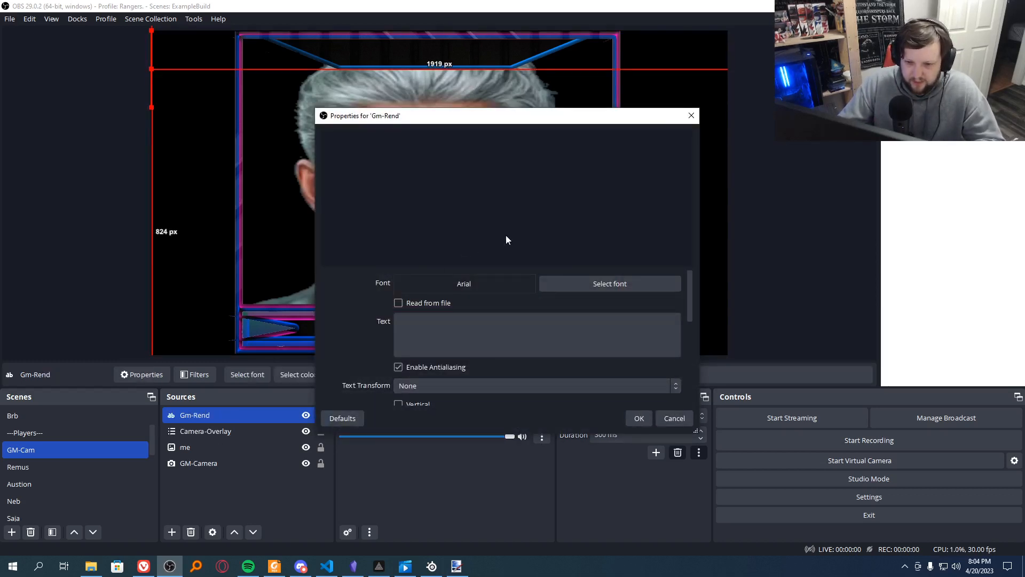
Step: Set the font of the Gm-Rend text source to bladeline Regular at size 72
left_click(415, 338)
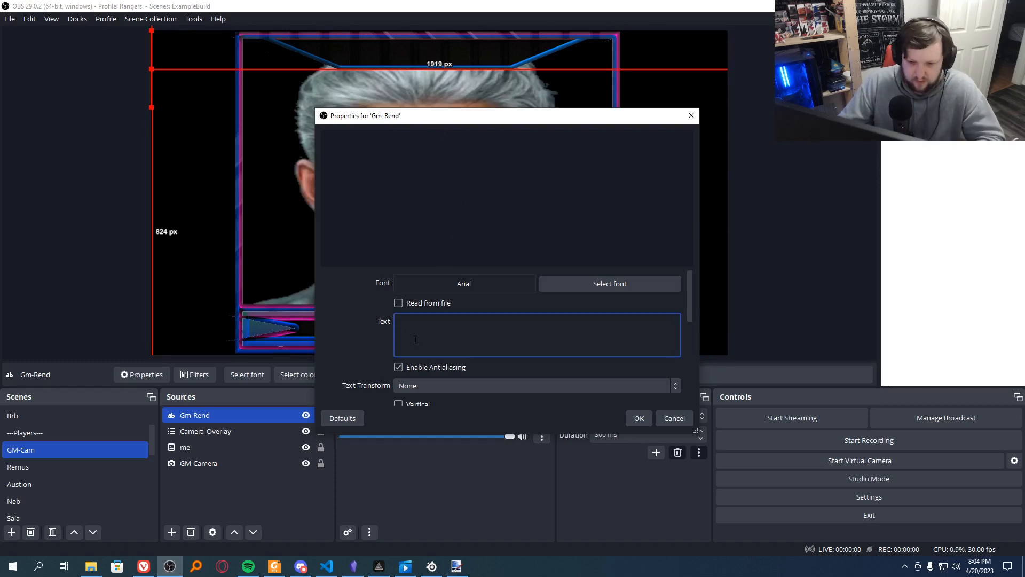
left_click(613, 280)
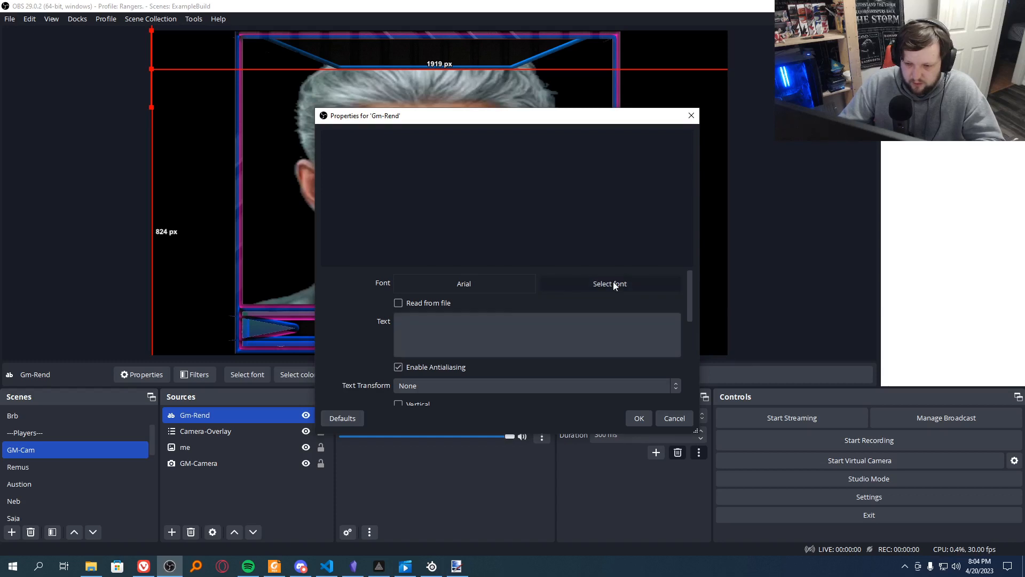
scroll(443, 226, "down", 4)
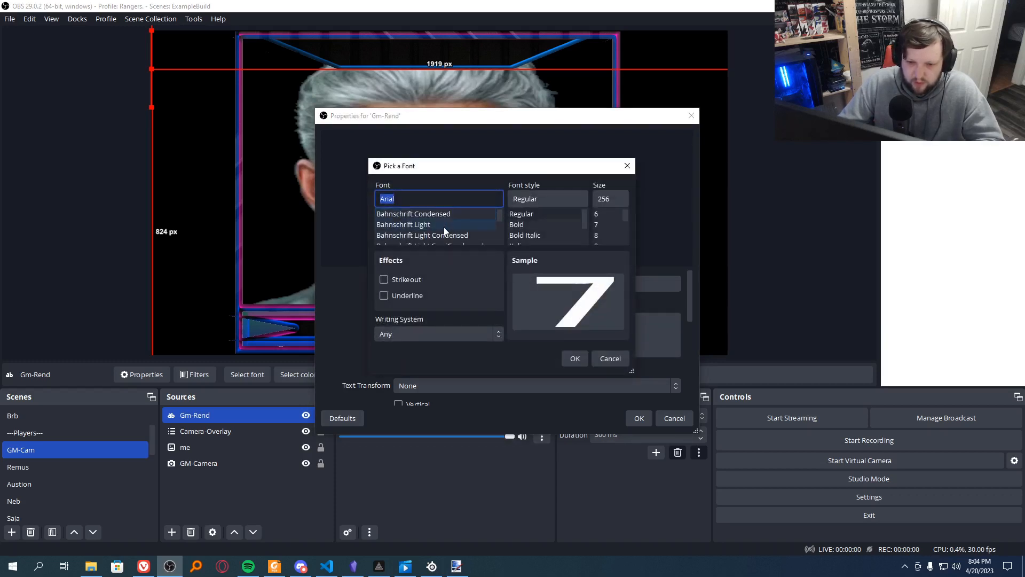
scroll(441, 225, "down", 4)
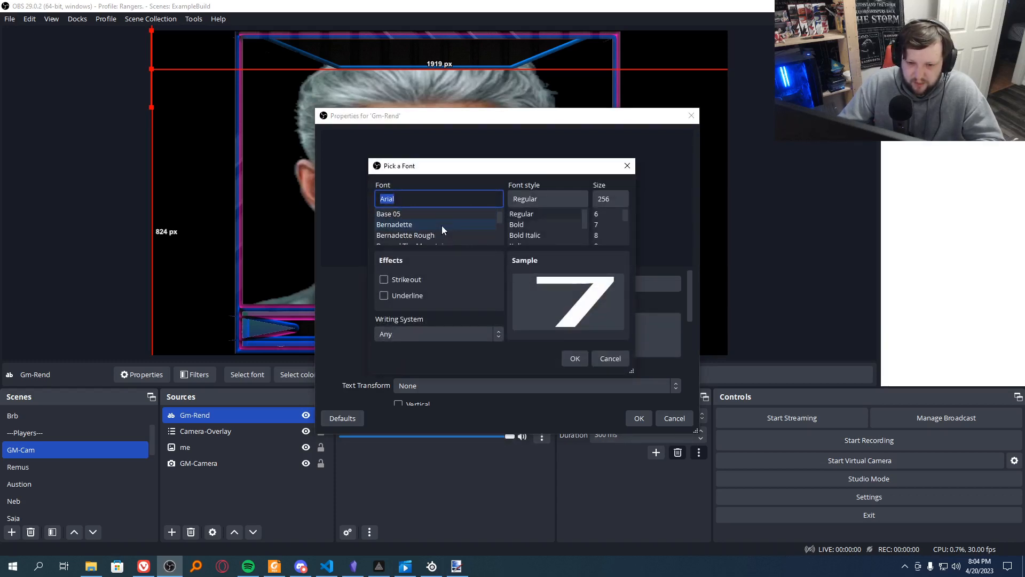
left_click(441, 225)
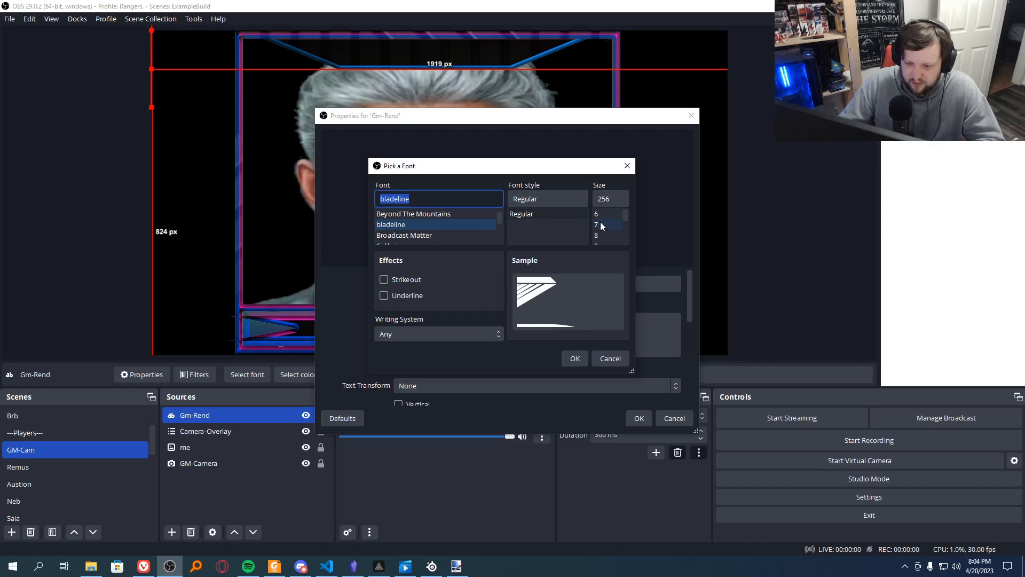
left_click(620, 199)
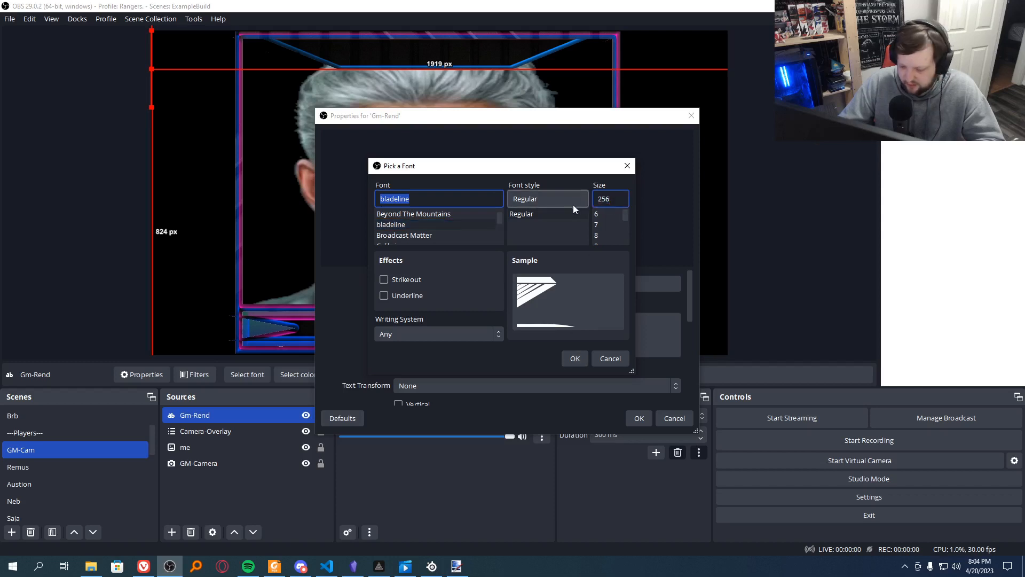
left_click_drag(624, 217, 623, 230)
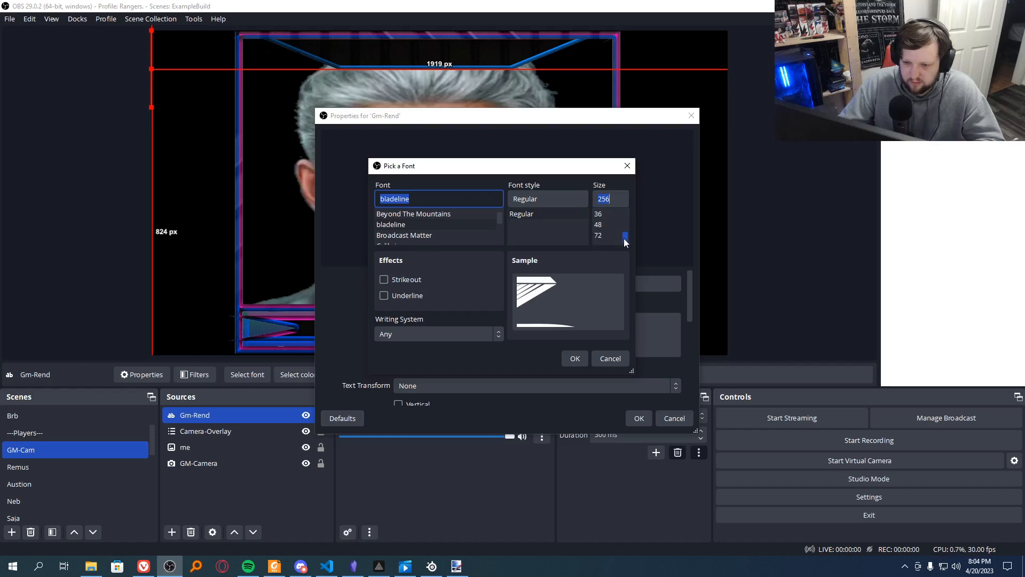
left_click(605, 236)
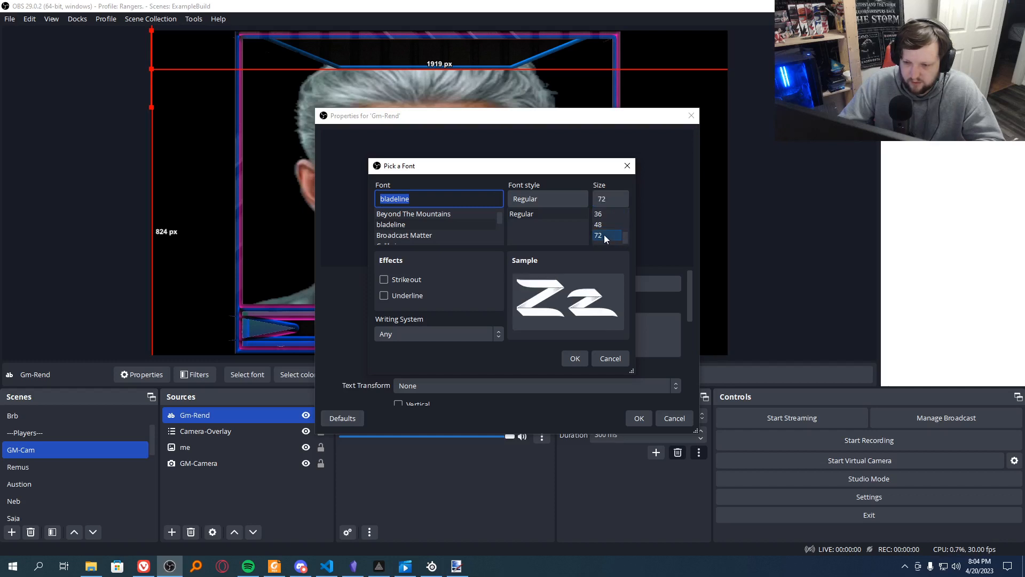
left_click(572, 359)
Step: Enter "GM Renderance" as the displayed text of the Gm-Rend source
left_click(480, 345)
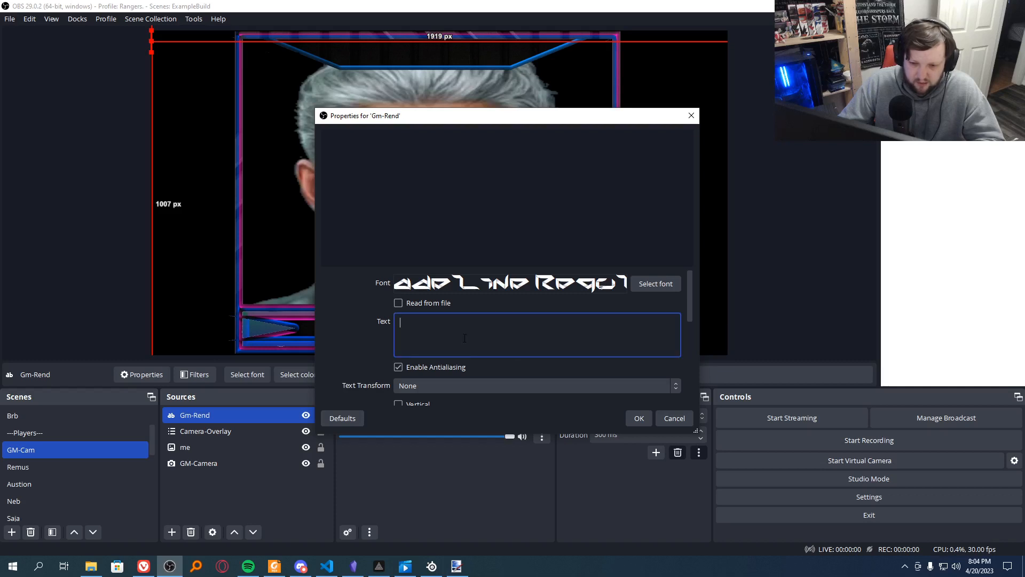
type("GM")
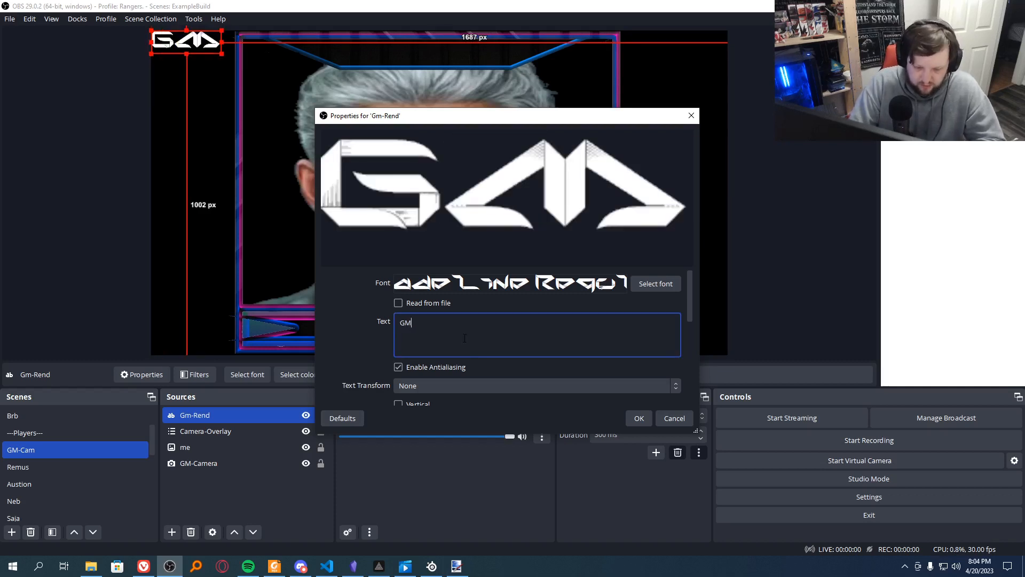
type(" Rend")
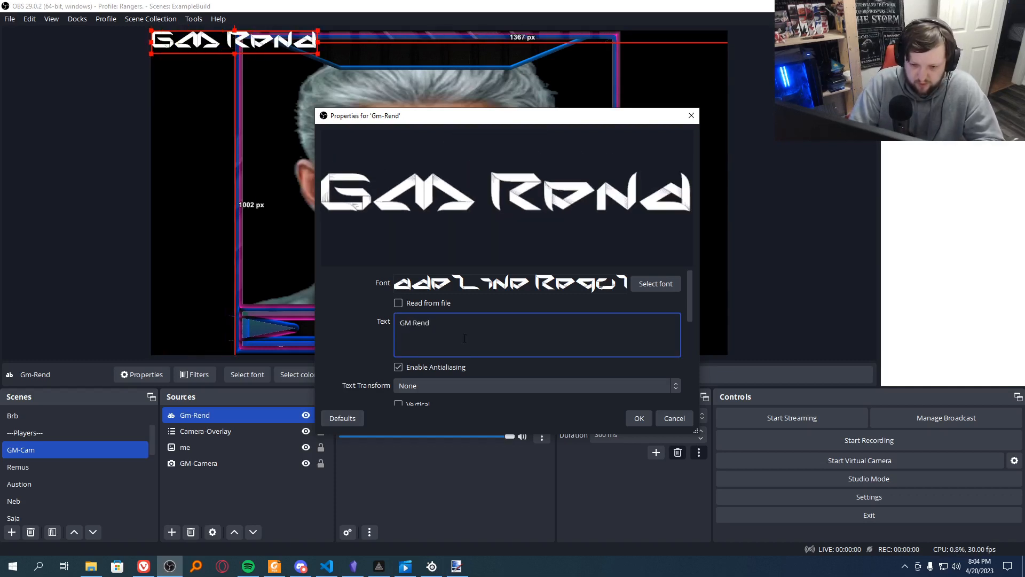
type("eranc")
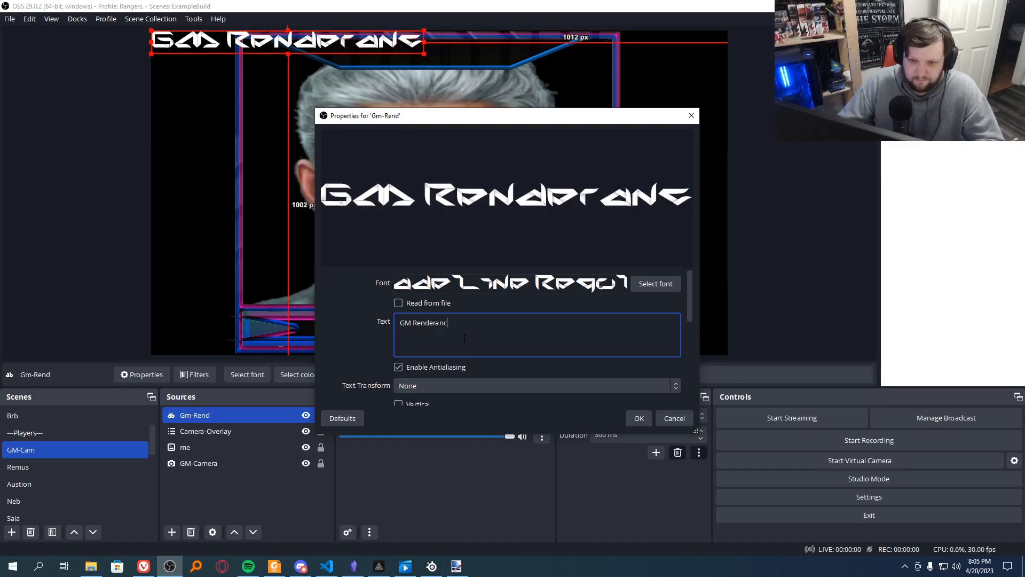
type("e")
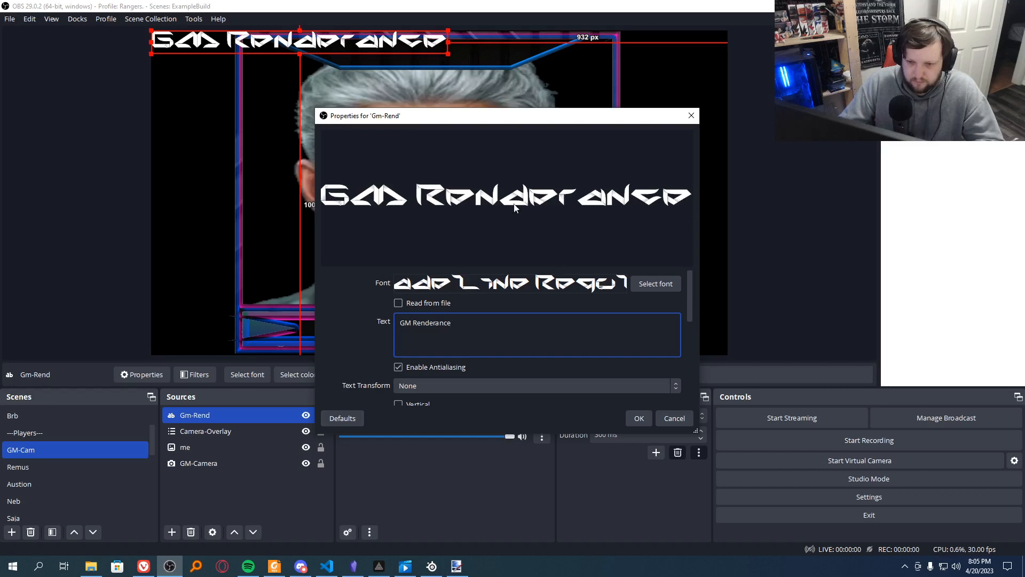
Step: Change the Gm-Rend label's font to Glitch Inside Regular, keeping size 72
left_click(665, 286)
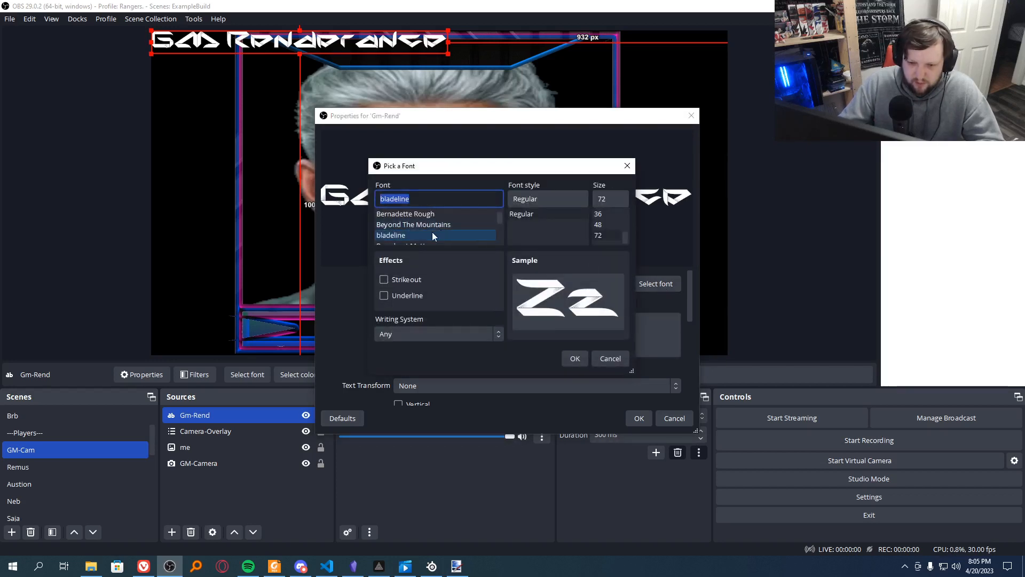
scroll(433, 236, "down", 5)
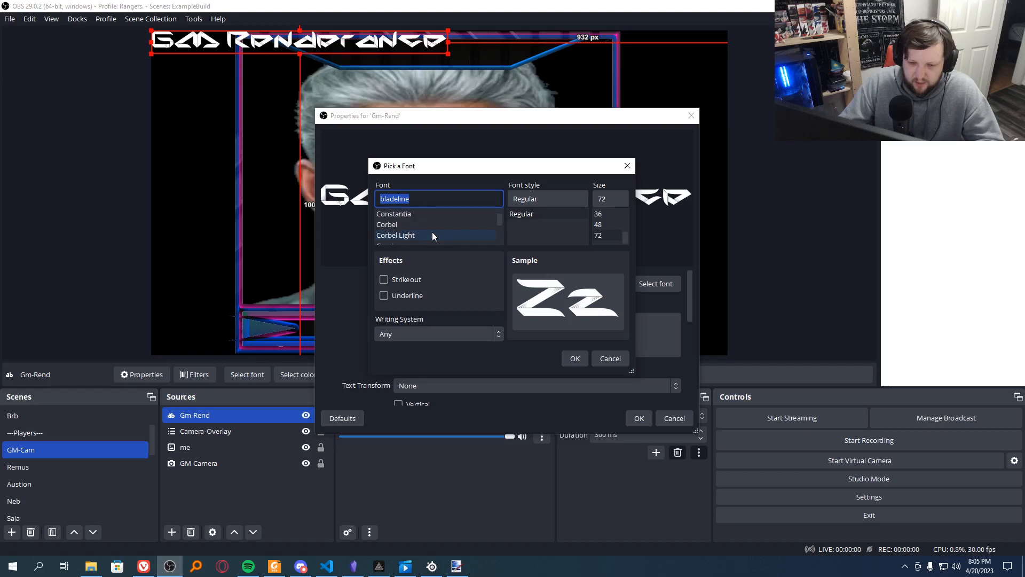
scroll(432, 235, "down", 3)
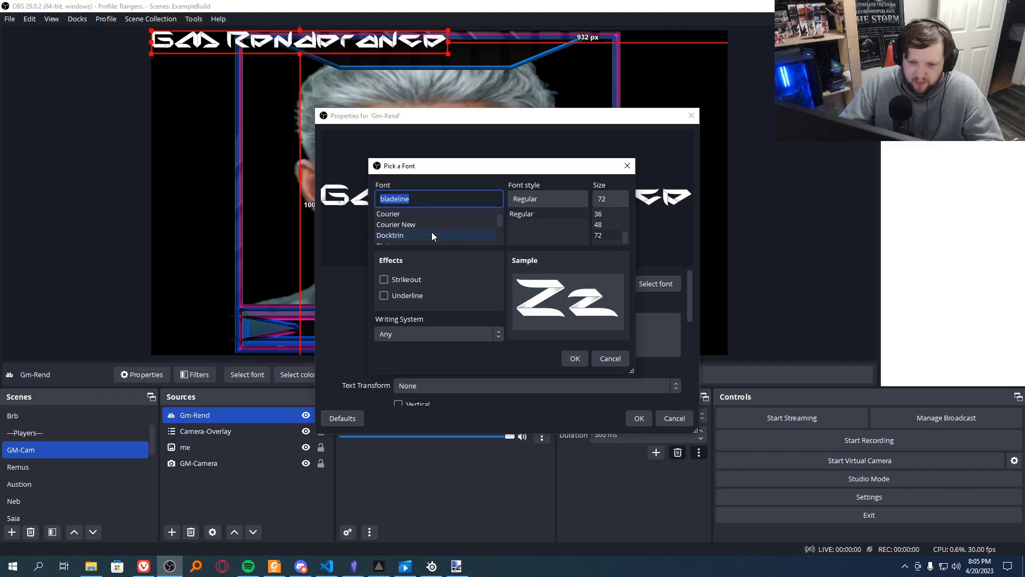
scroll(431, 235, "down", 4)
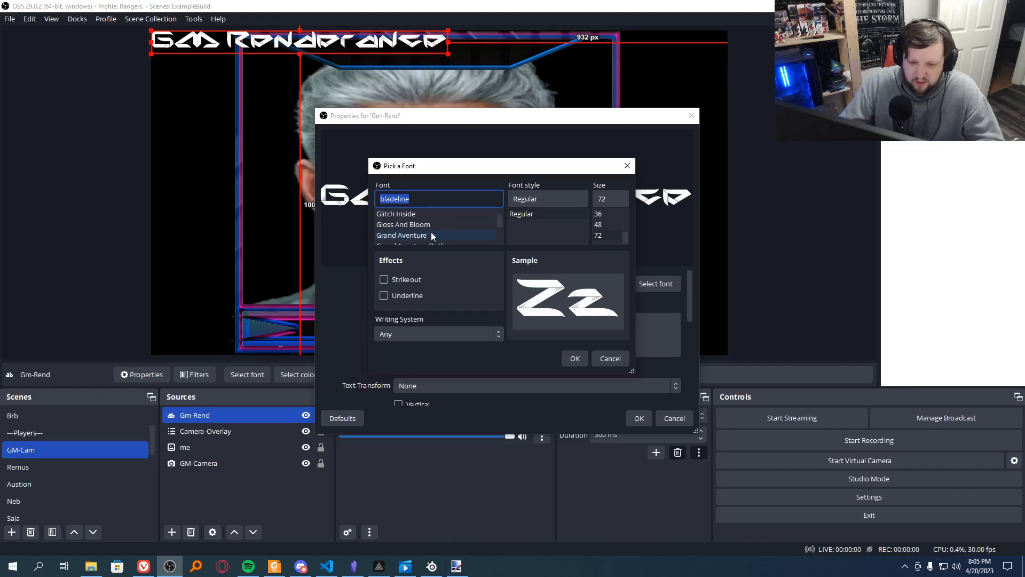
scroll(431, 235, "down", 1)
scroll(431, 235, "up", 1)
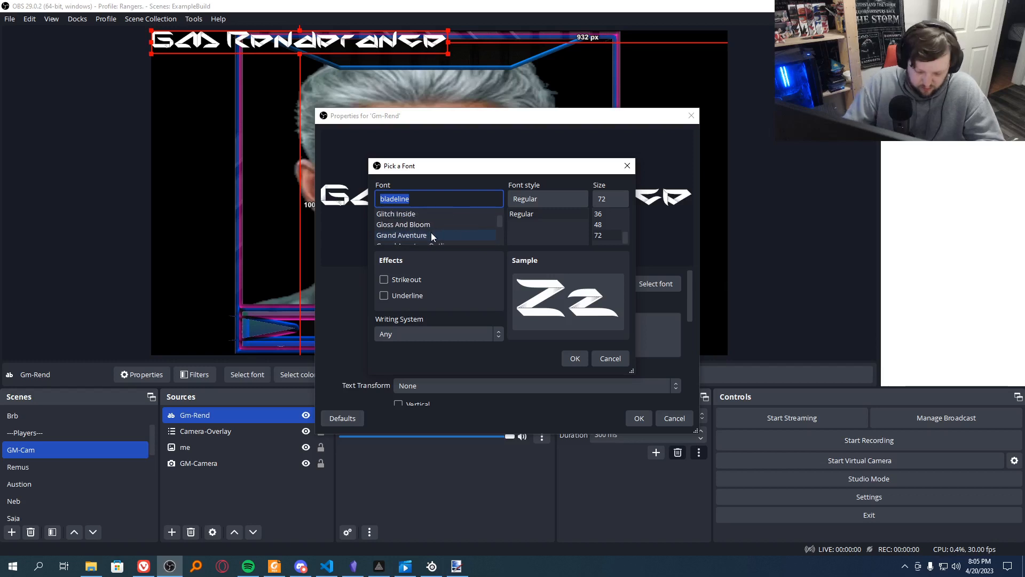
scroll(432, 236, "up", 1)
left_click(430, 235)
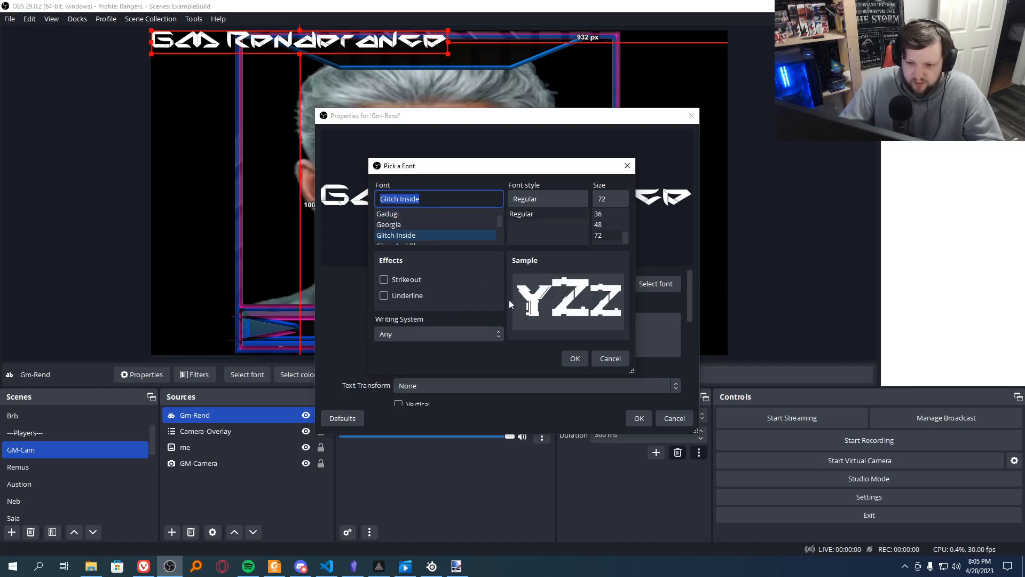
left_click(574, 358)
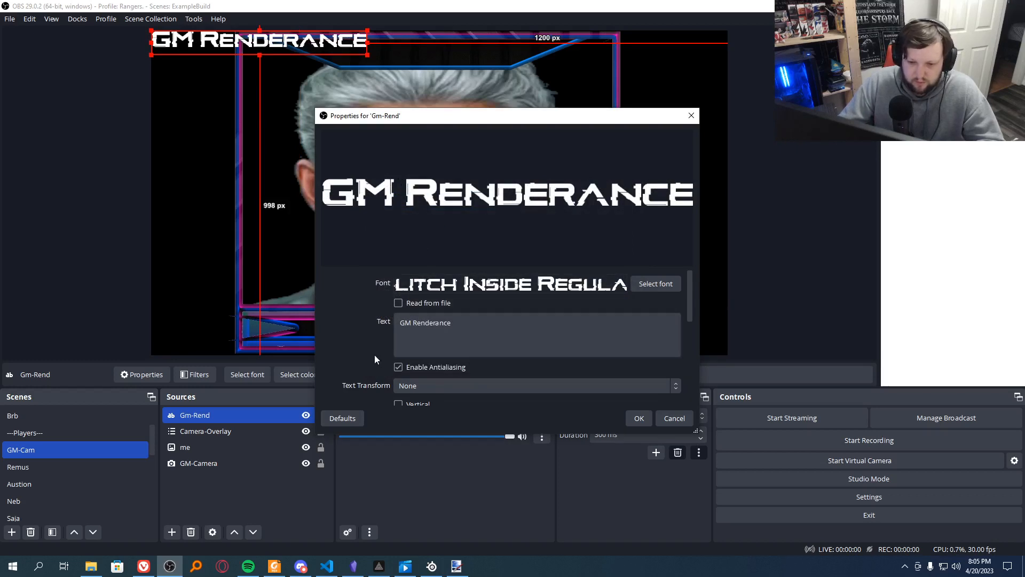
Step: Set the label's text transform to Uppercase and try vertical text before restoring the horizontal layout
scroll(373, 354, "down", 2)
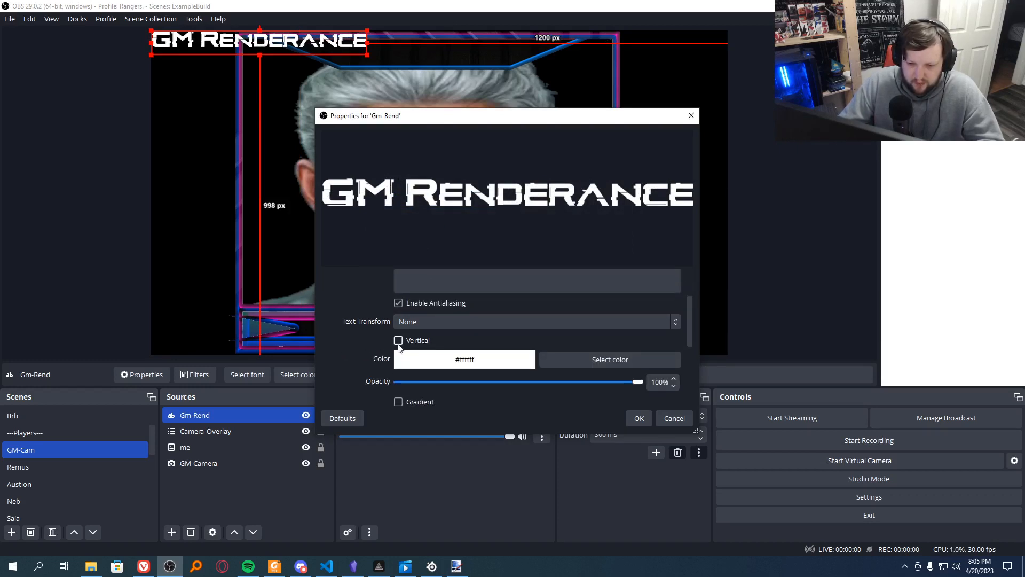
left_click(453, 321)
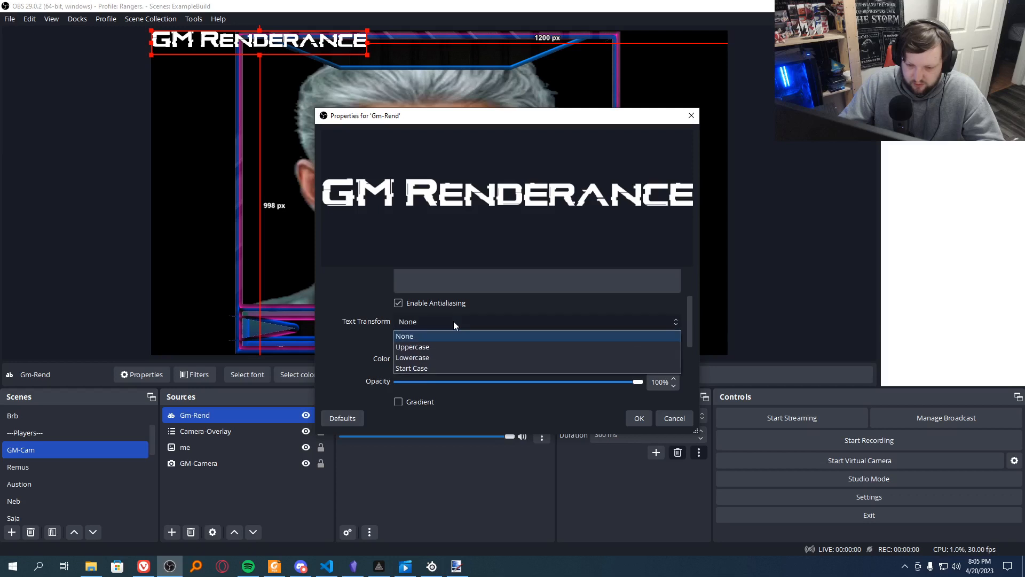
left_click(438, 347)
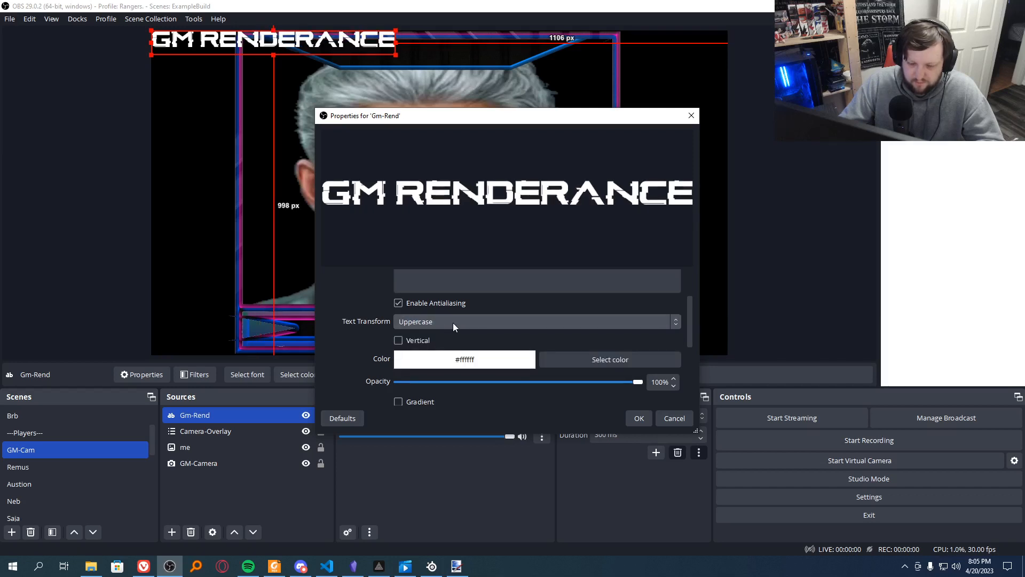
left_click(398, 341)
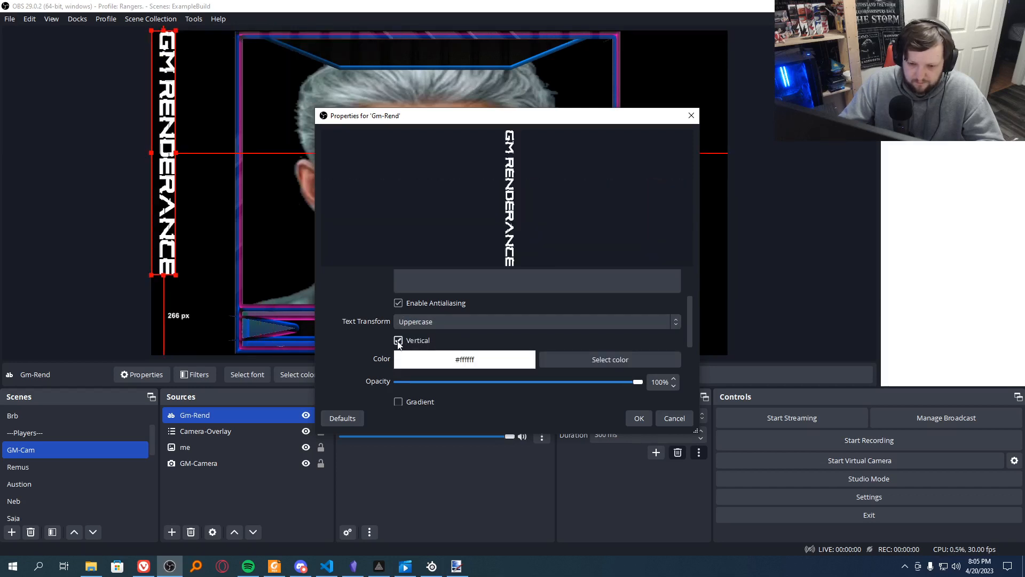
left_click(398, 340)
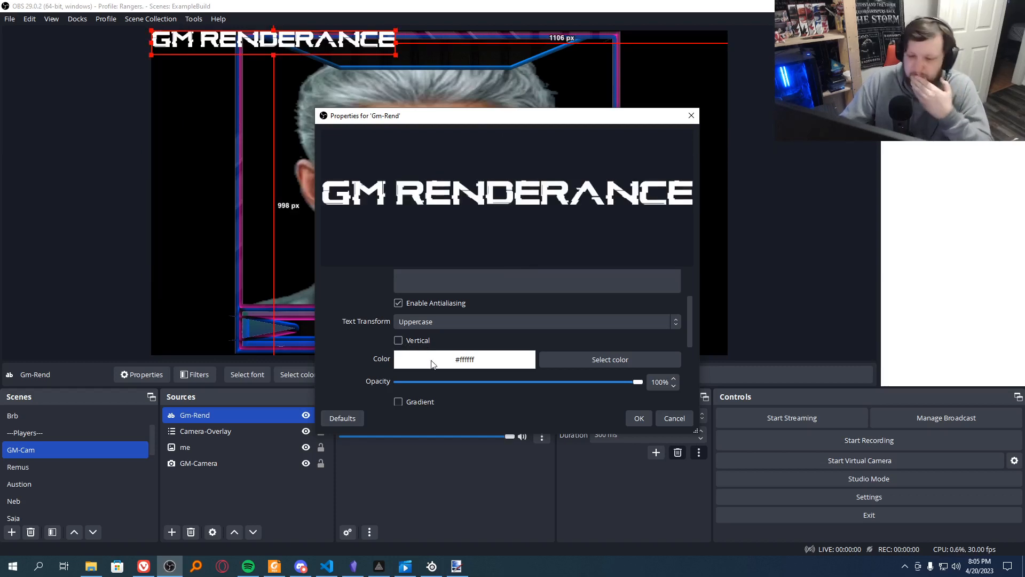
Step: Set the Gm-Rend label's text color to the orange-brown basic color #aa5500
left_click(585, 361)
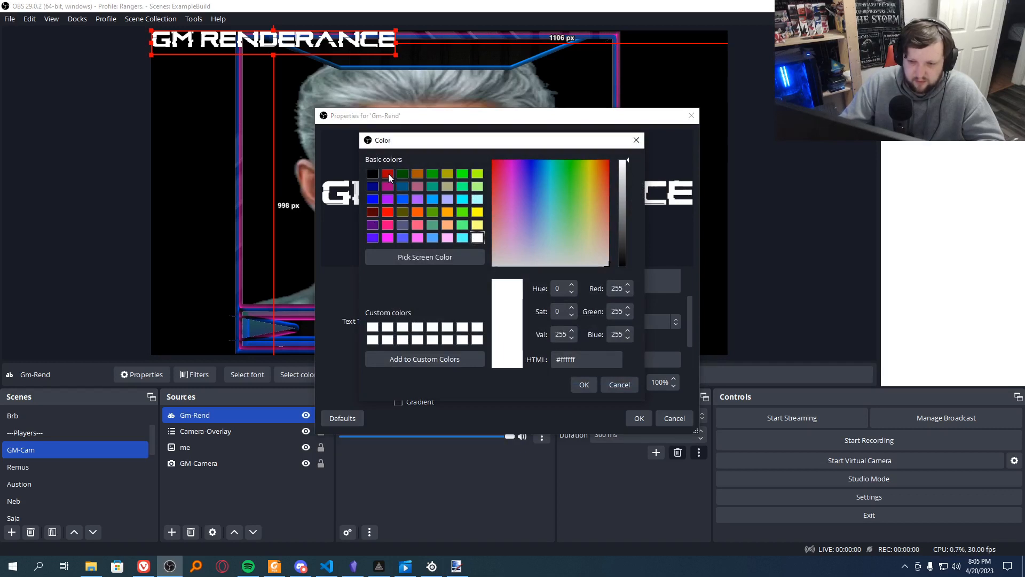
left_click(420, 174)
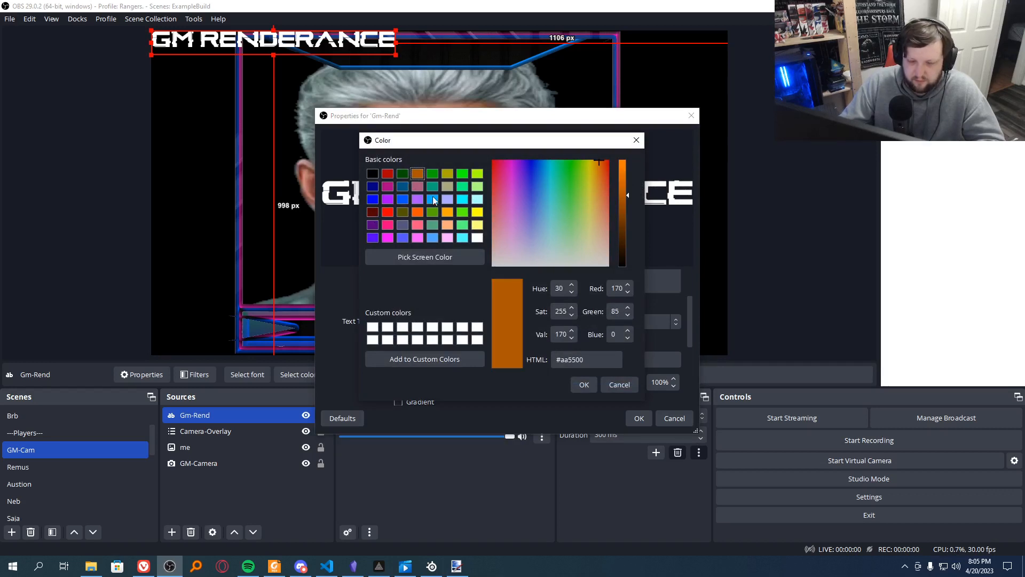
left_click(584, 385)
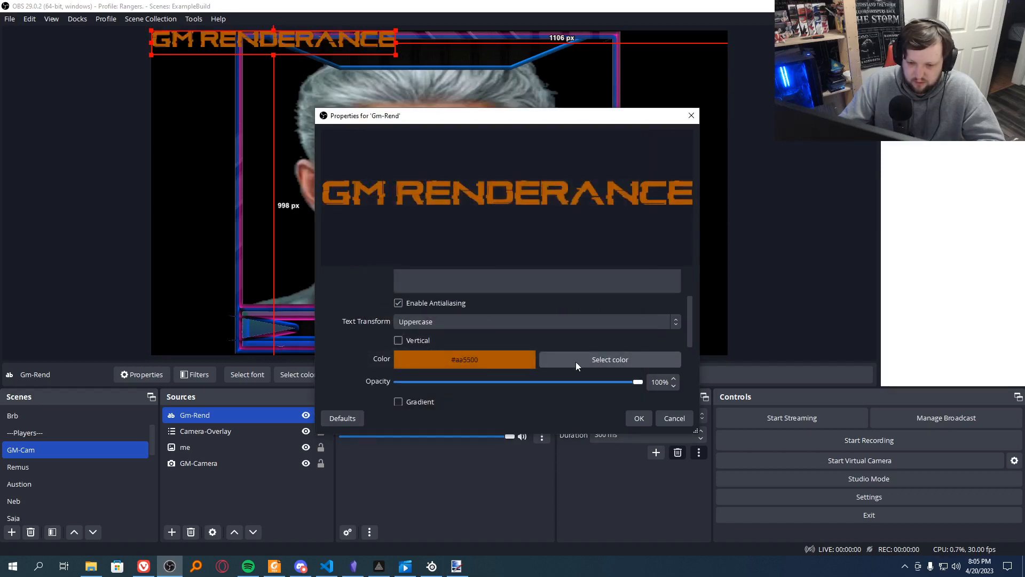
Step: Enable a gradient on the label text and set its gradient color to dark red #550000
scroll(540, 362, "down", 2)
left_click(400, 338)
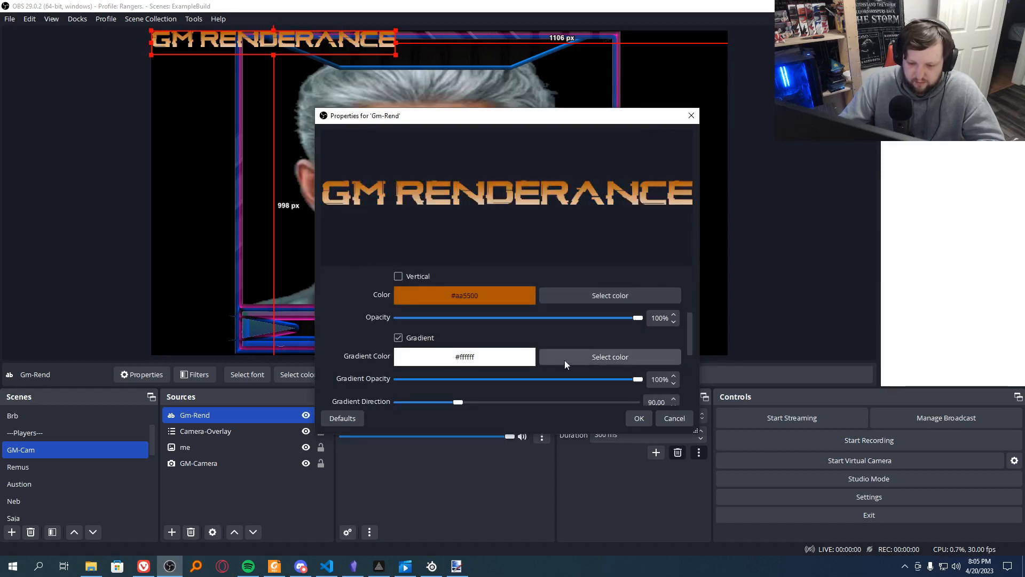
left_click(593, 357)
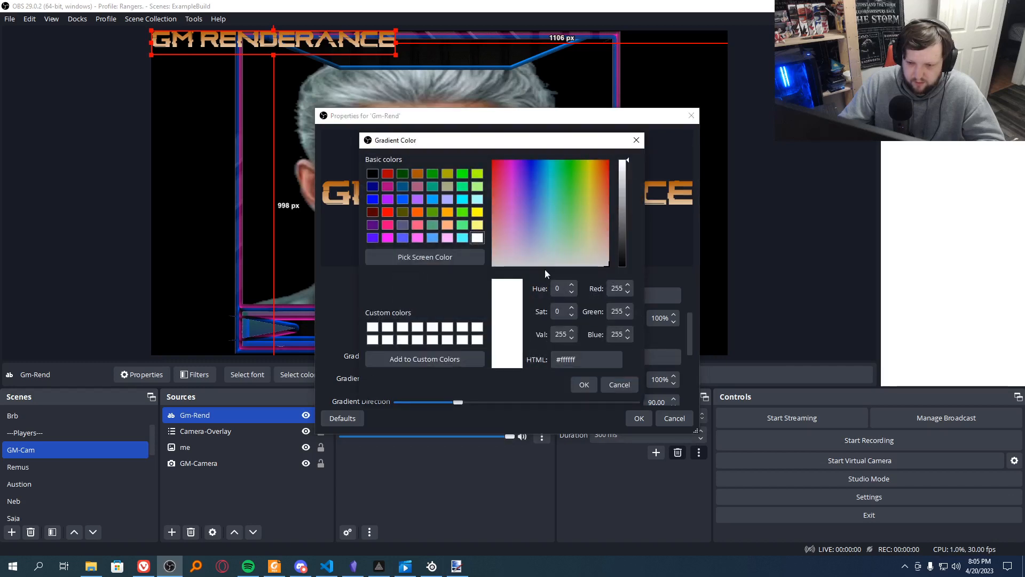
left_click(372, 213)
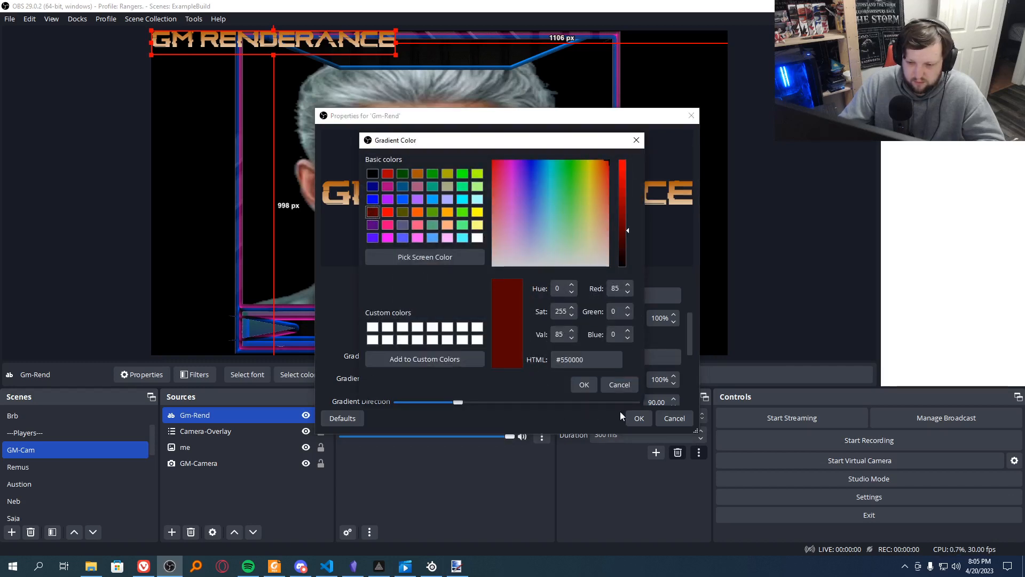
left_click(584, 385)
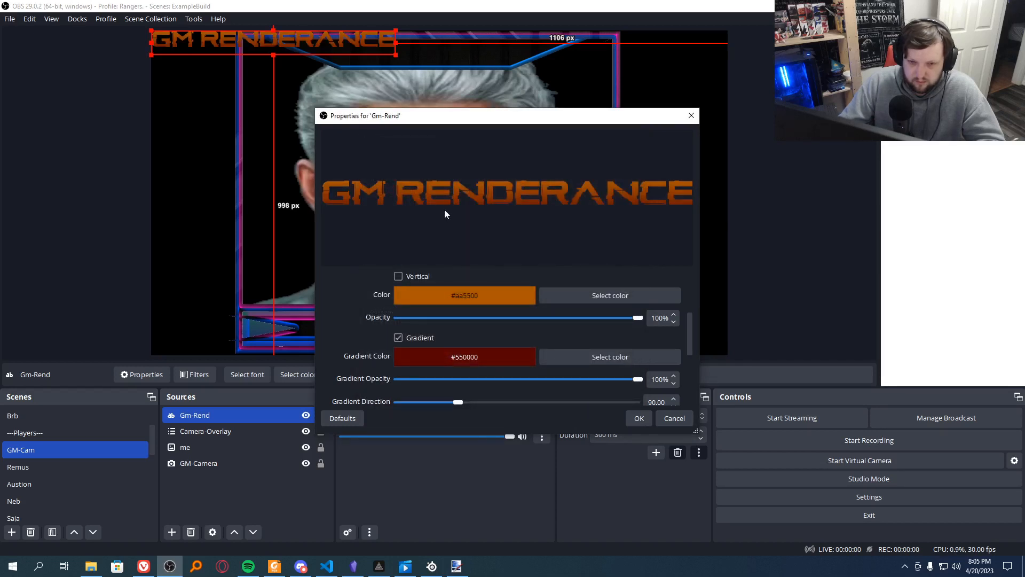
Step: Turn on the outline for the Gm-Rend label text
scroll(502, 377, "down", 3)
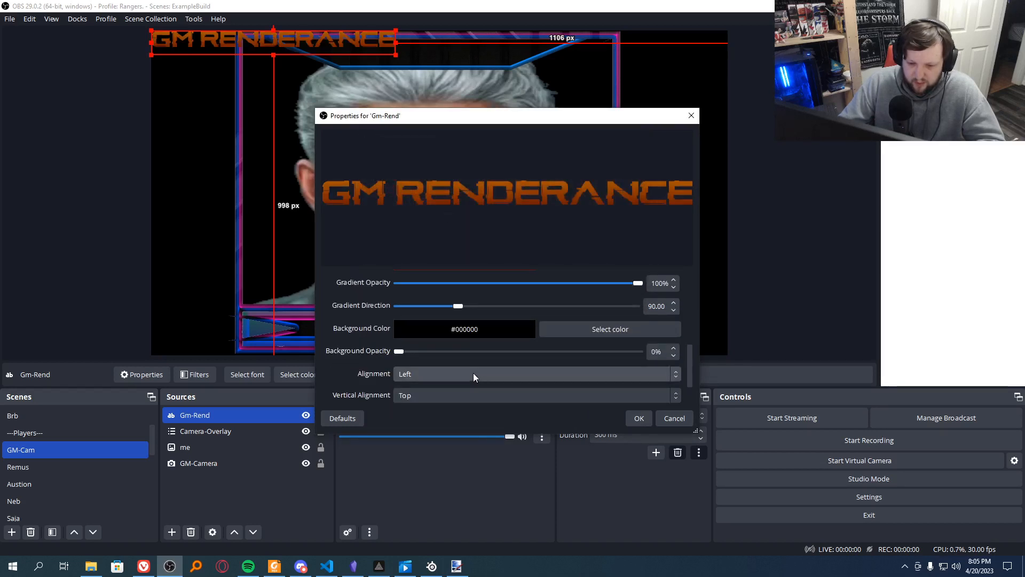
scroll(420, 329, "down", 1)
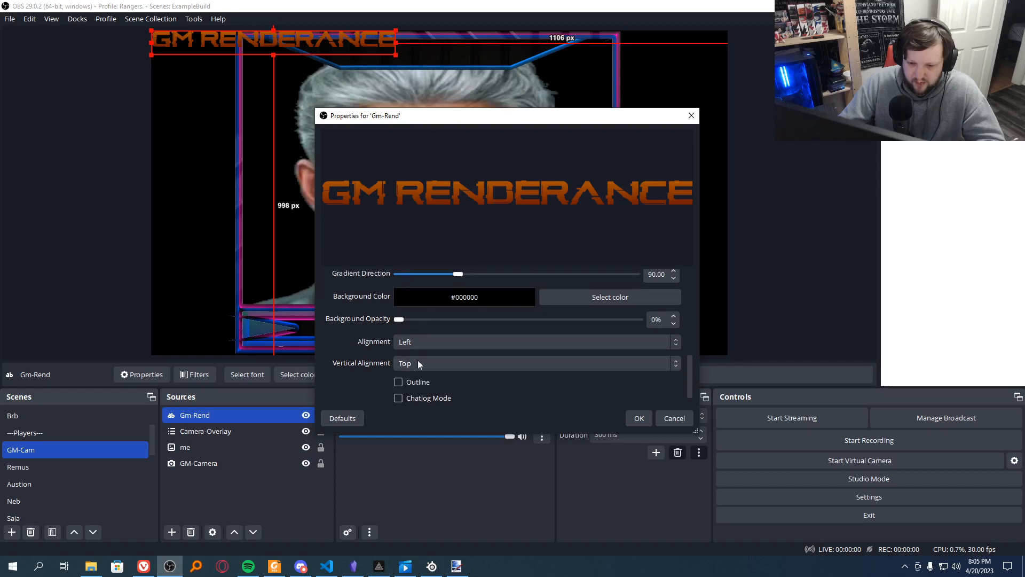
left_click(421, 384)
scroll(428, 376, "down", 2)
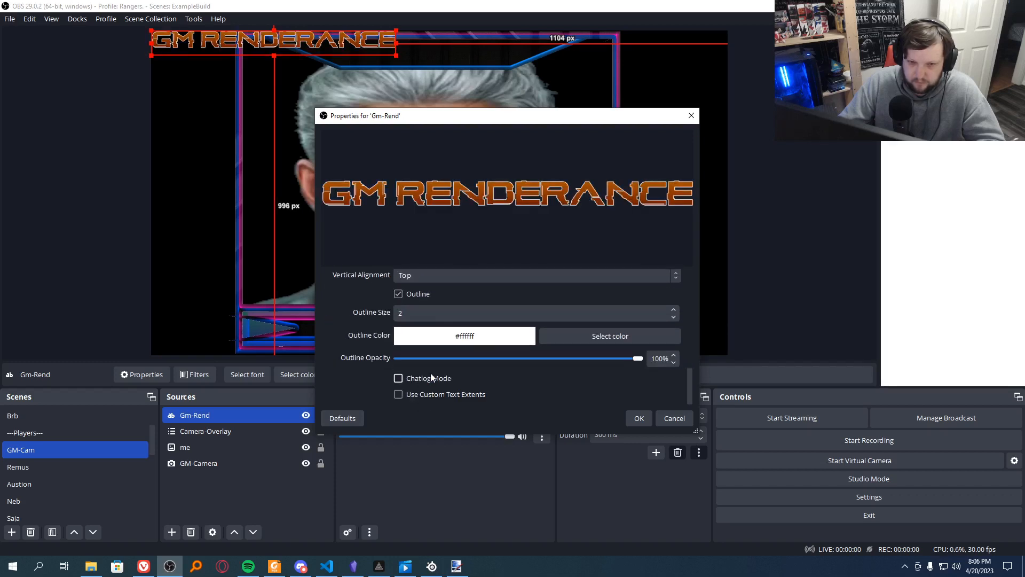
Step: Accept the label's properties, move Gm-Rend onto the camera frame's lower bar, and scale it to about the frame's width, 8 px above the canvas bottom
left_click(638, 418)
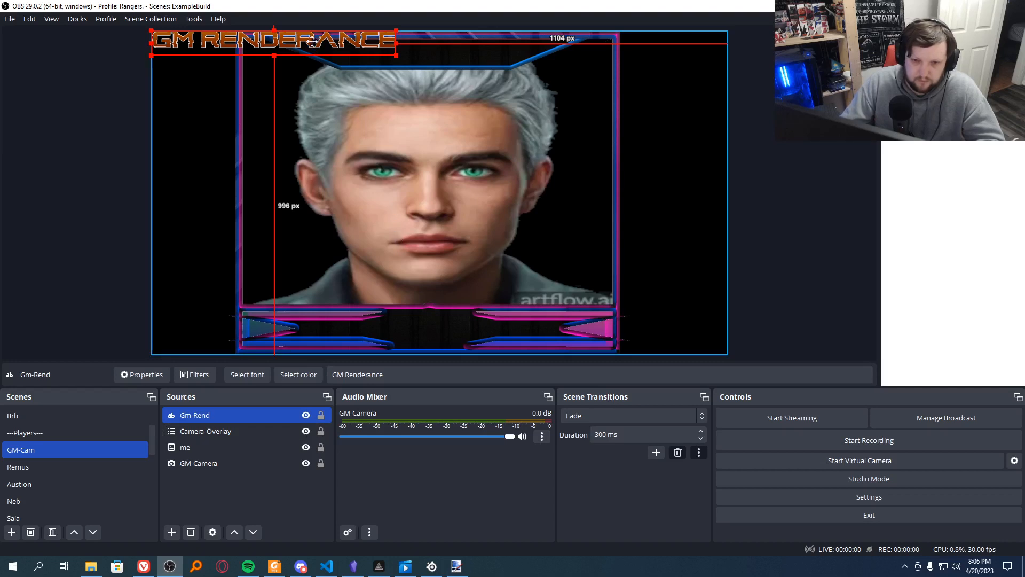
left_click_drag(312, 47, 421, 338)
left_click_drag(503, 321, 577, 314)
left_click_drag(631, 337, 612, 334)
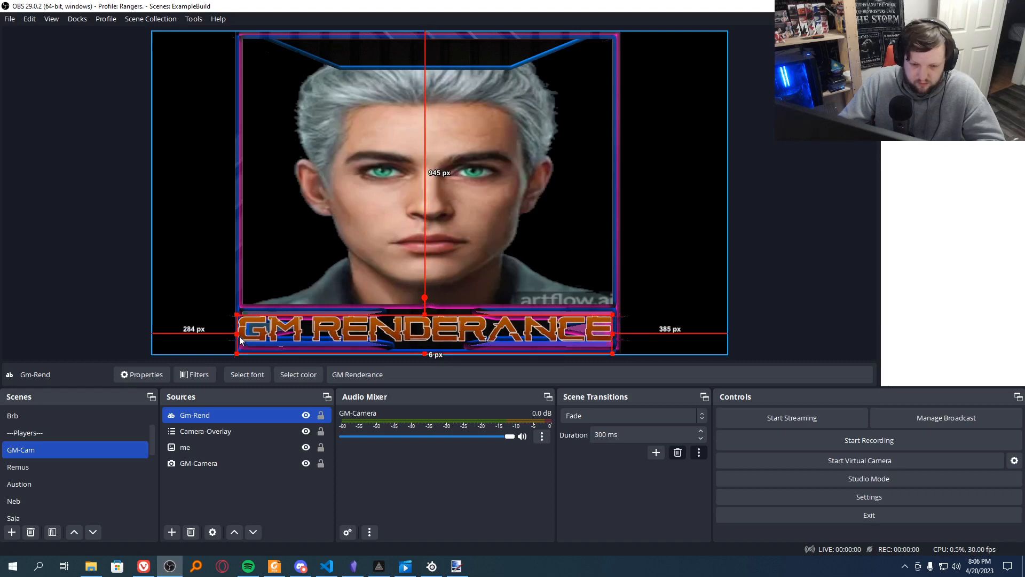
left_click_drag(235, 333, 243, 333)
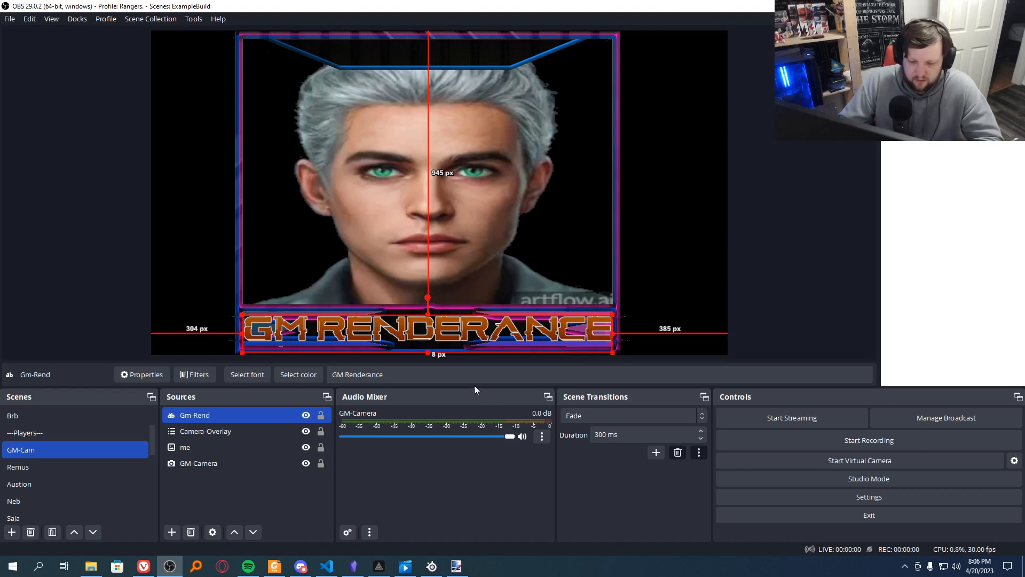
Step: Switch to the Roleplay scene and lock its Logos source so the items beneath it can be selected on the canvas
scroll(33, 437, "up", 1)
left_click(37, 434)
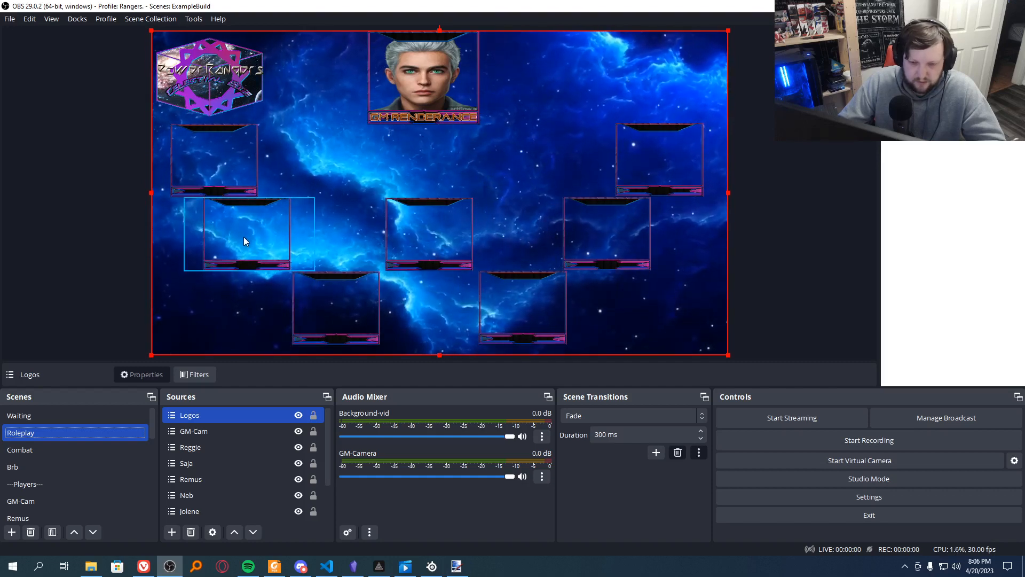
mouse_move(244, 237)
left_mouse_down()
mouse_move(277, 219)
mouse_move(239, 238)
left_mouse_up()
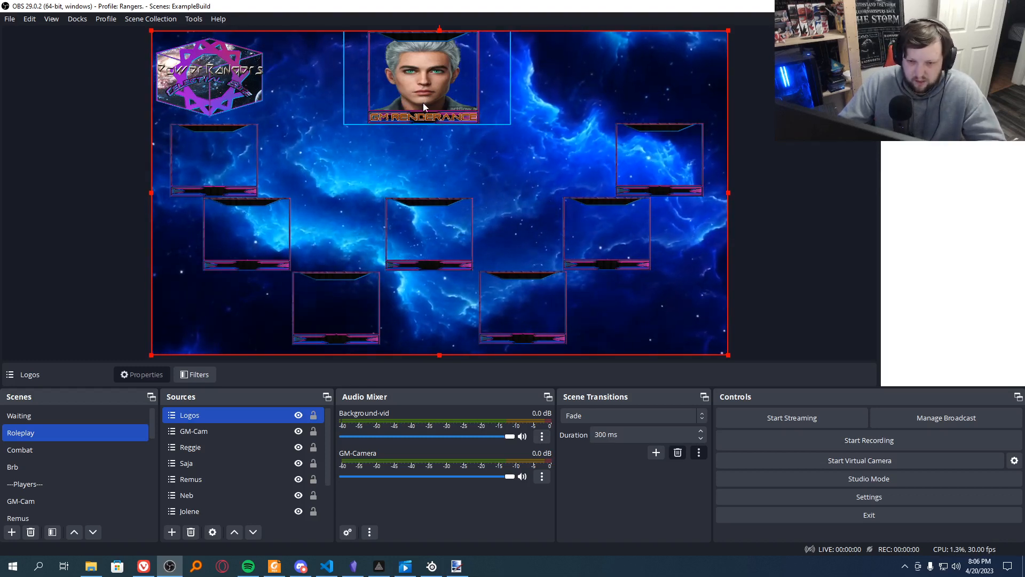
mouse_move(419, 110)
left_mouse_down()
mouse_move(397, 125)
mouse_move(418, 110)
left_mouse_up()
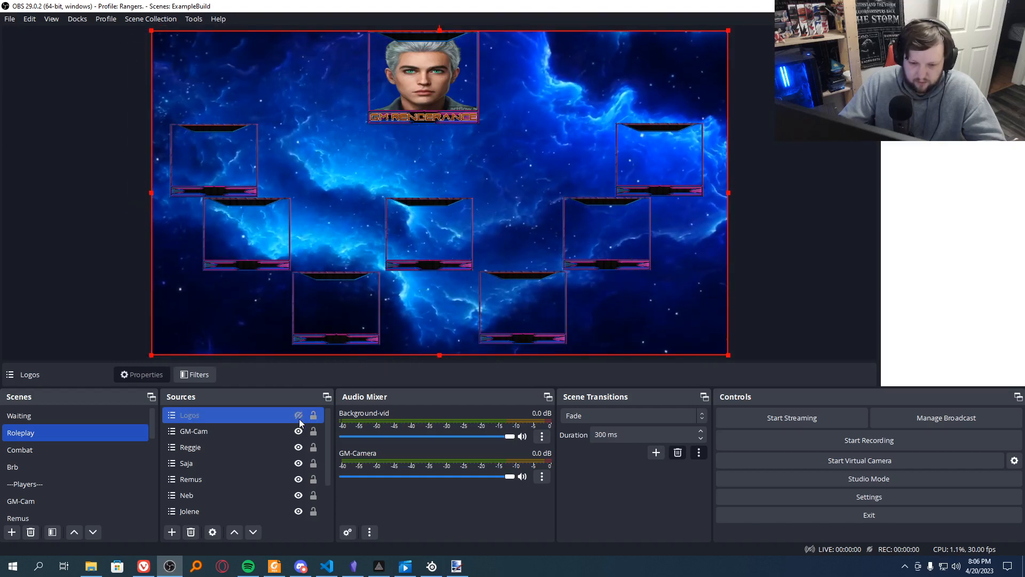
left_click(313, 416)
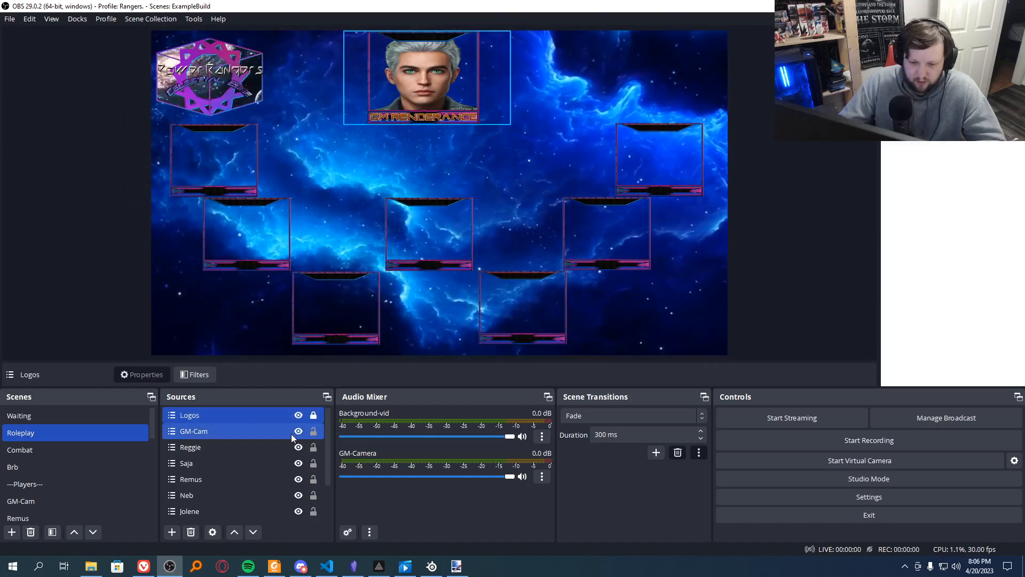
Step: Move the GM-Cam source along the canvas's upper edge to about 539 px from the canvas's left edge
left_click(412, 108)
left_click_drag(412, 108, 388, 105)
mouse_move(465, 82)
left_mouse_down()
mouse_move(460, 116)
mouse_move(448, 87)
left_mouse_up()
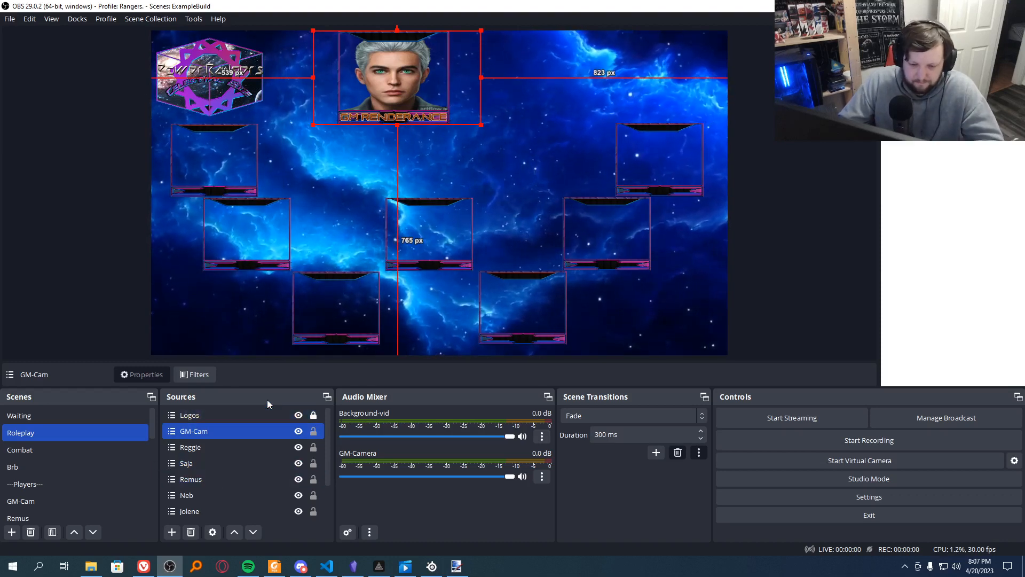
Step: Add an Audio Input Capture source to Audio-scene, using the SteelSeries Sonar - Microphone device
scroll(76, 501, "down", 5)
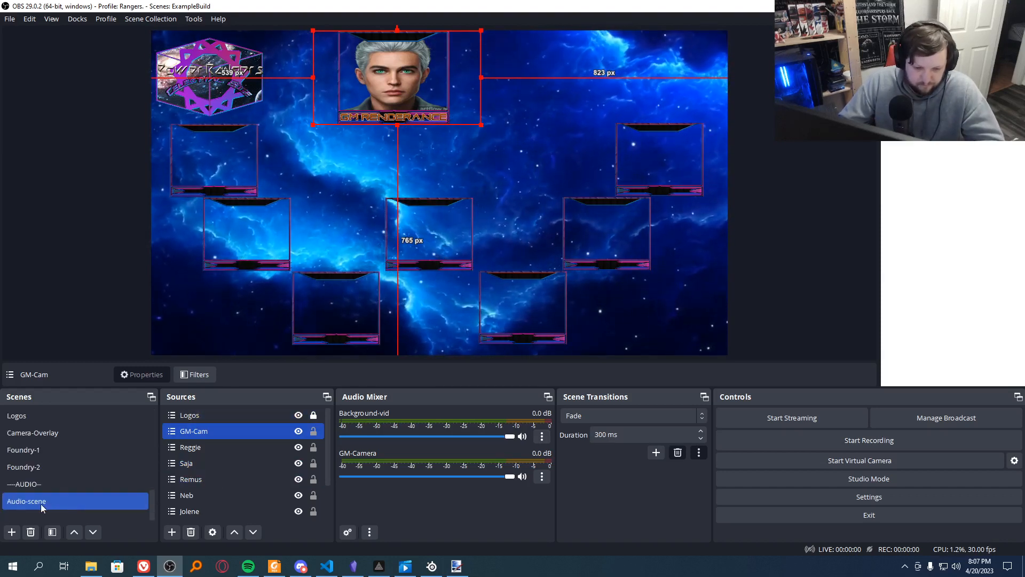
left_click(41, 504)
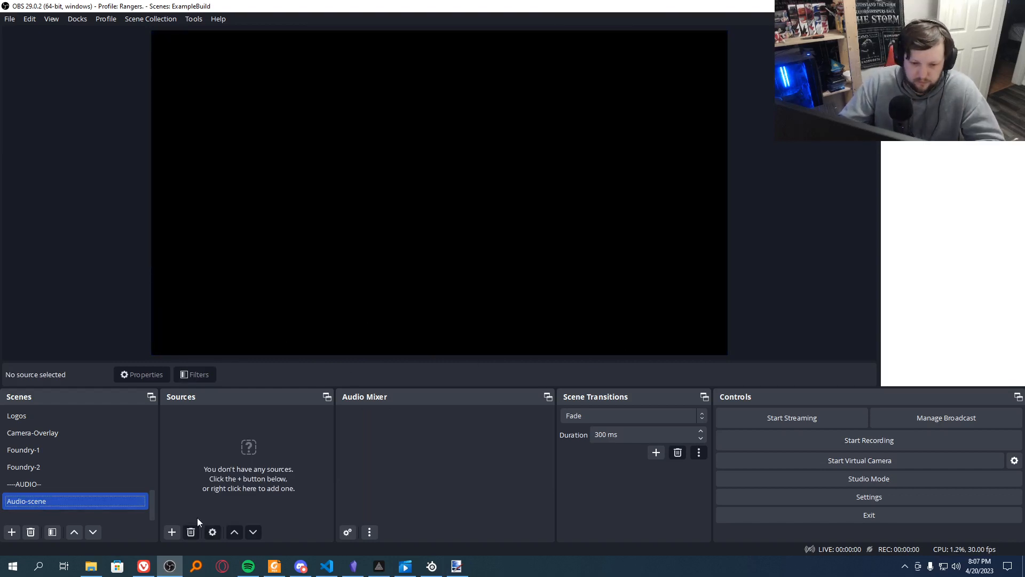
left_click(170, 533)
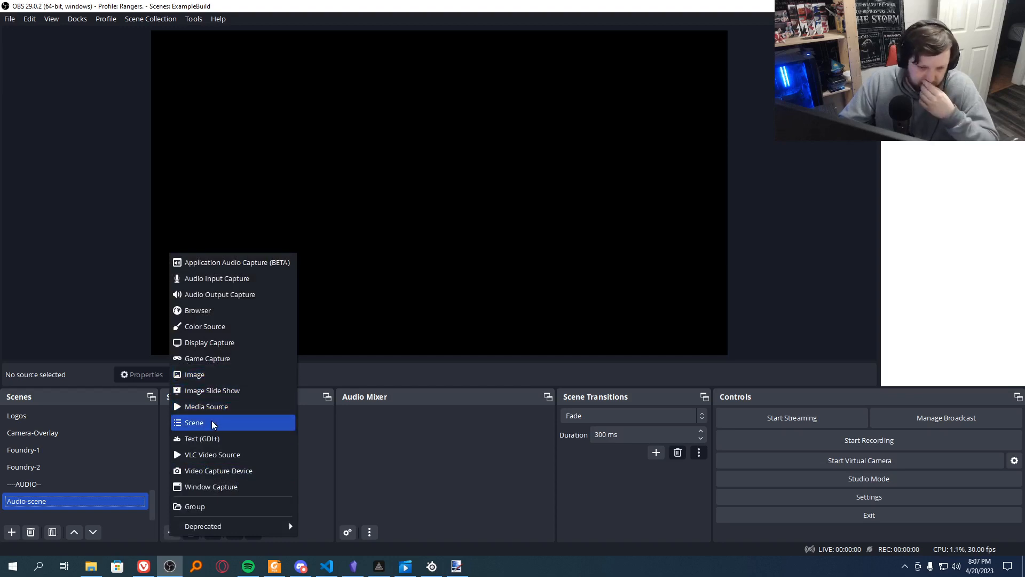
left_click(238, 283)
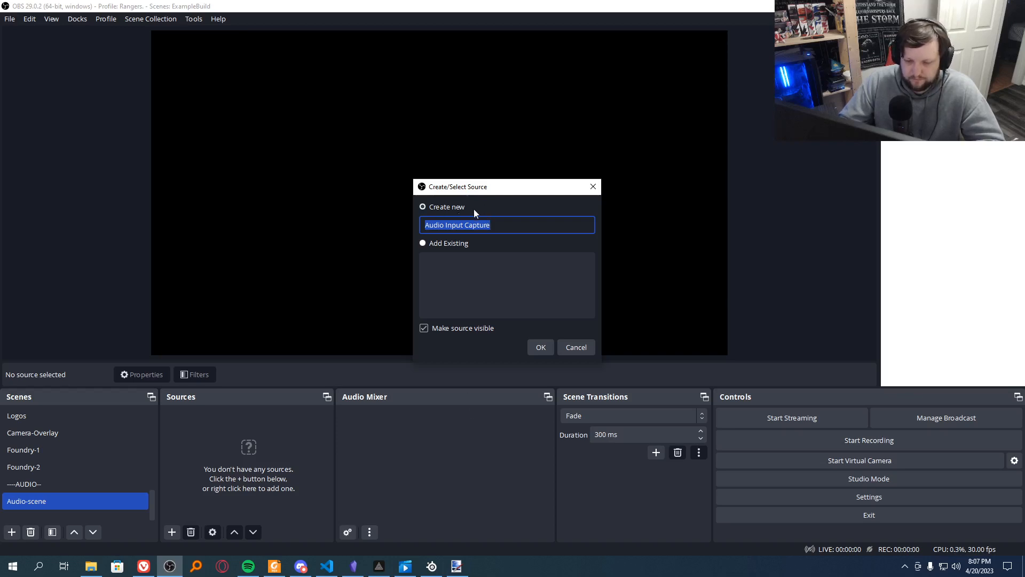
left_click(541, 347)
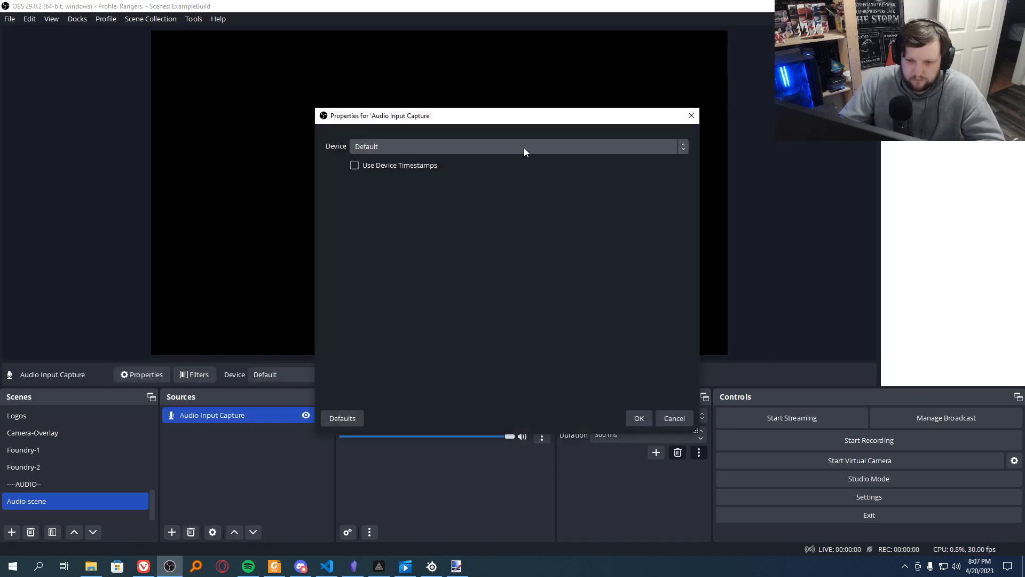
left_click(523, 147)
left_click(416, 194)
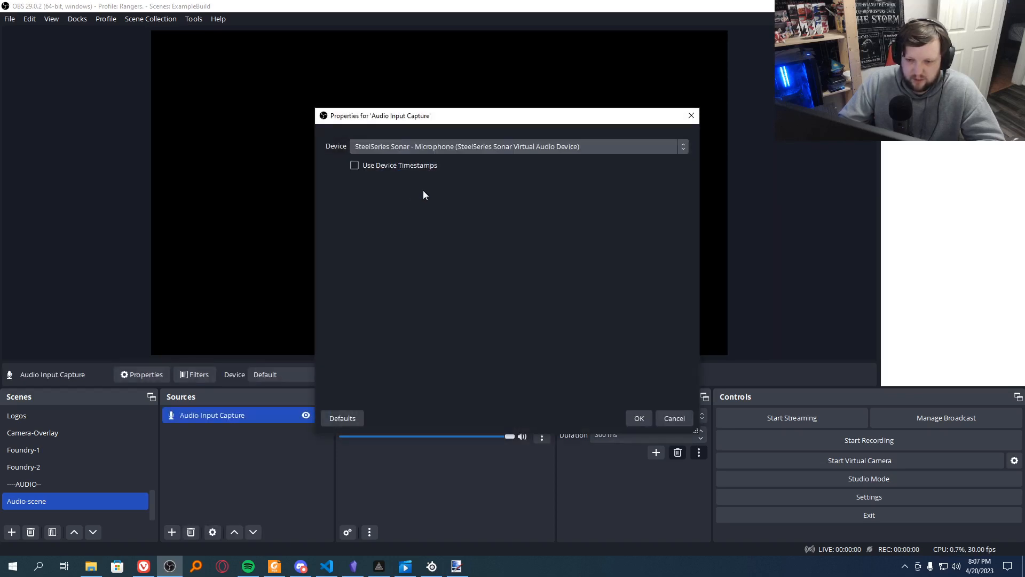
left_click(639, 418)
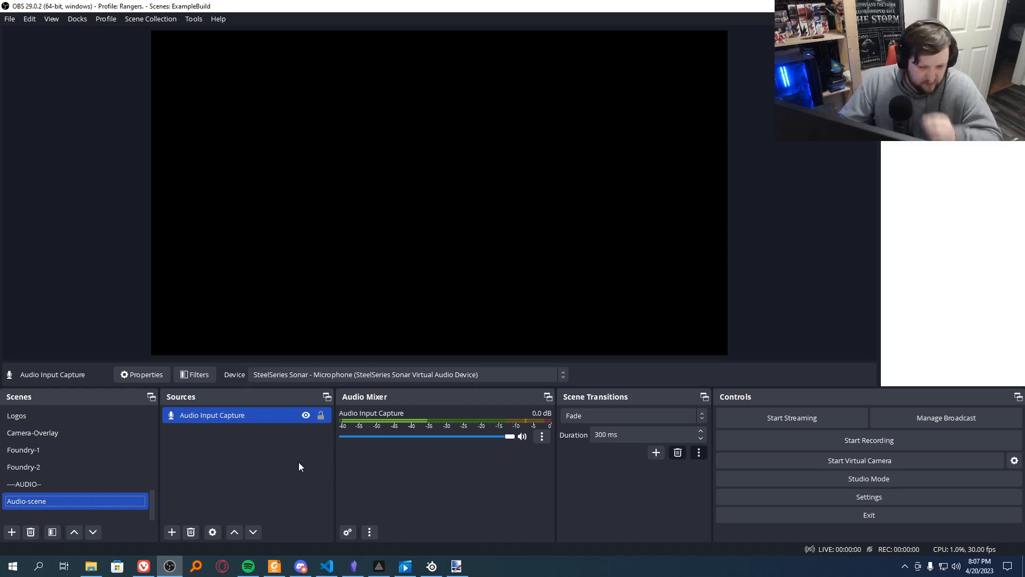
Step: Add the existing Audio-scene as a nested scene source in the Roleplay scene
scroll(58, 465, "up", 3)
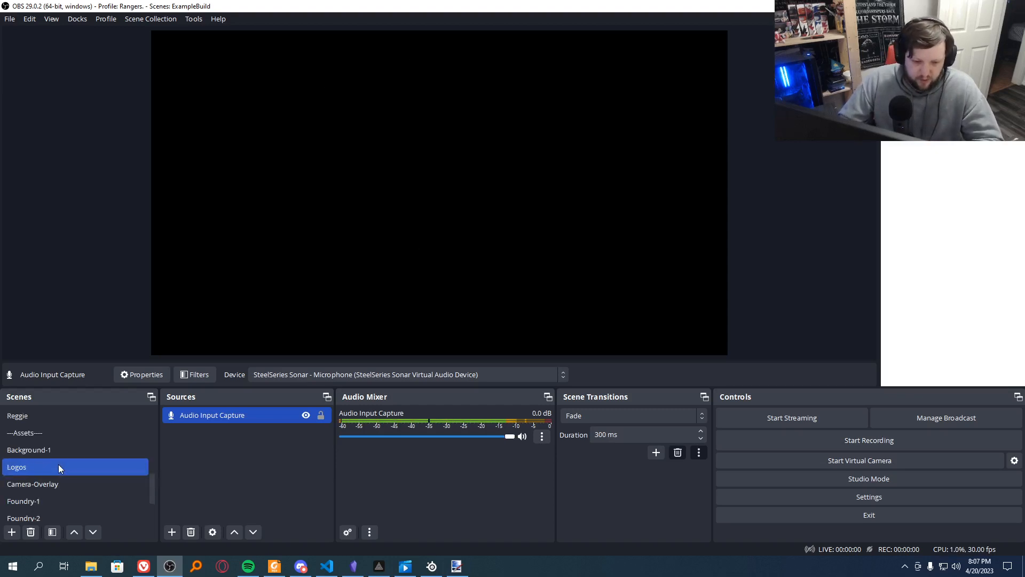
scroll(59, 463, "up", 2)
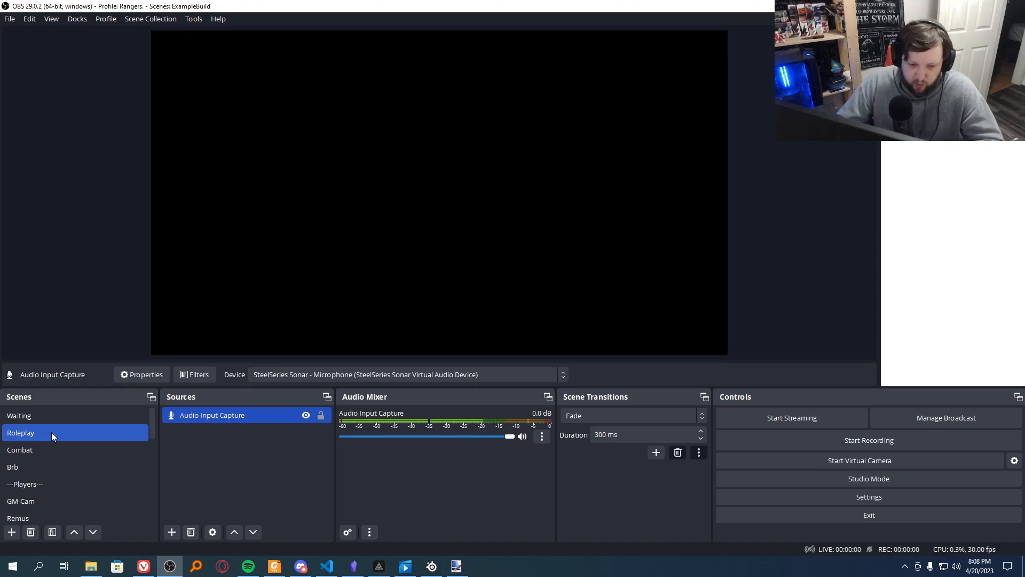
left_click(51, 431)
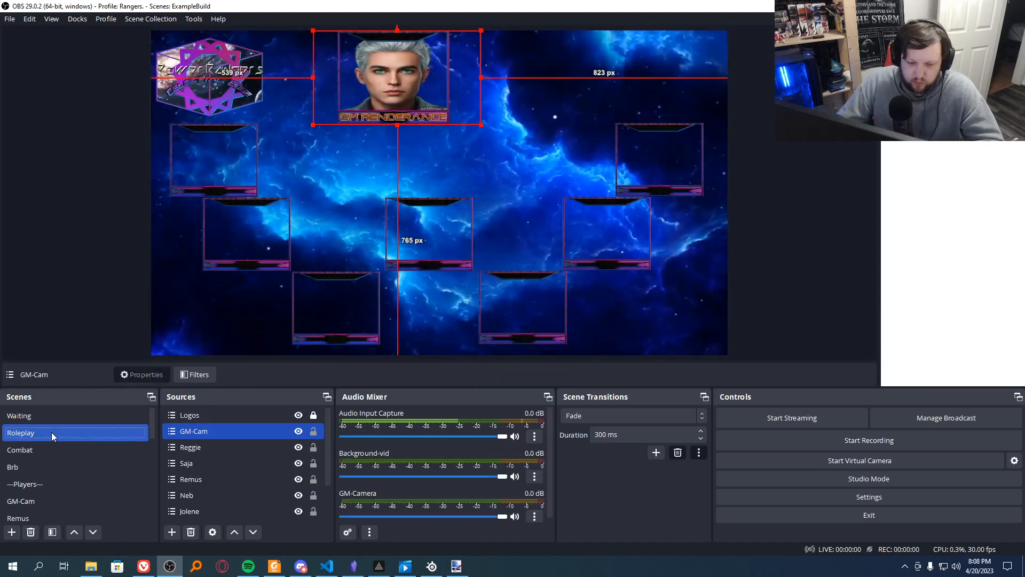
left_click(172, 532)
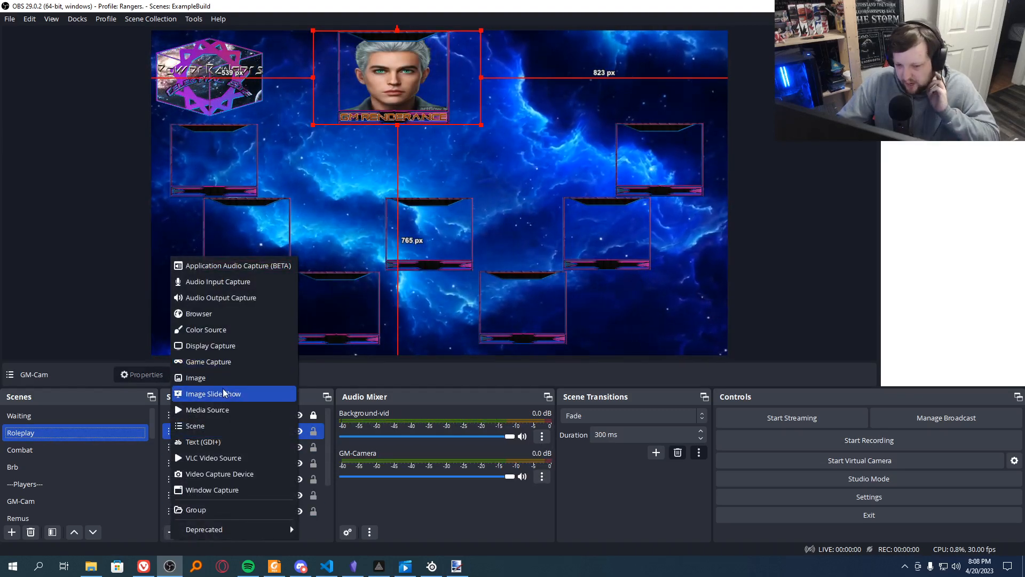
left_click(210, 427)
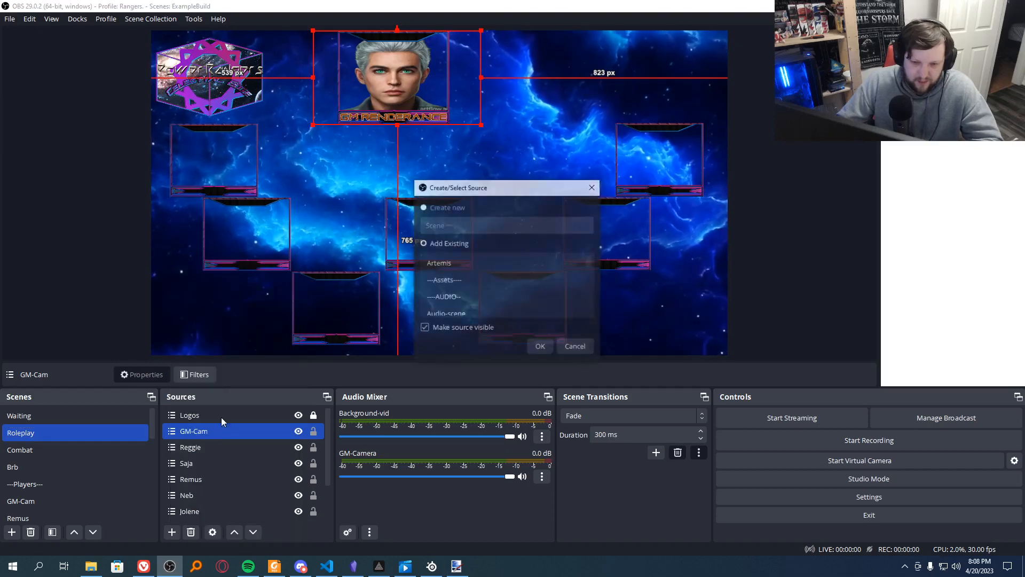
left_click(449, 310)
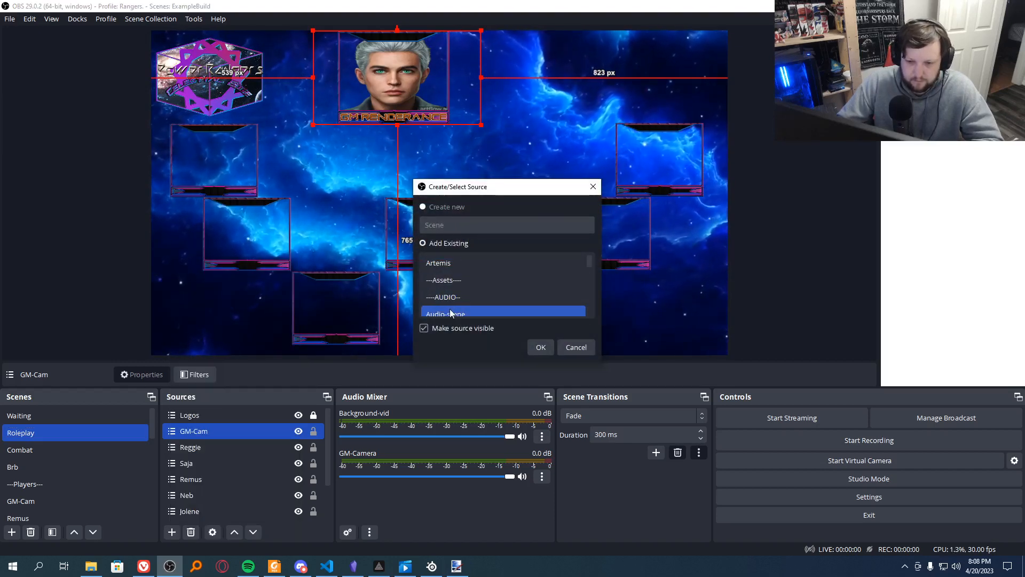
left_click(540, 347)
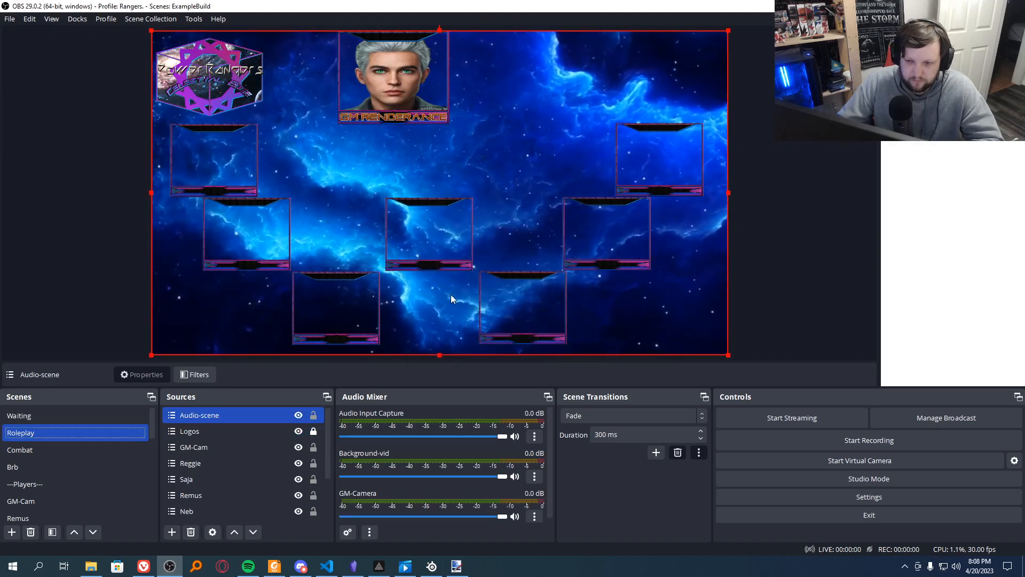
Step: Move Audio-scene to the end of the Roleplay scene's source order, below Background-1
left_click_drag(255, 417, 254, 508)
scroll(253, 504, "down", 2)
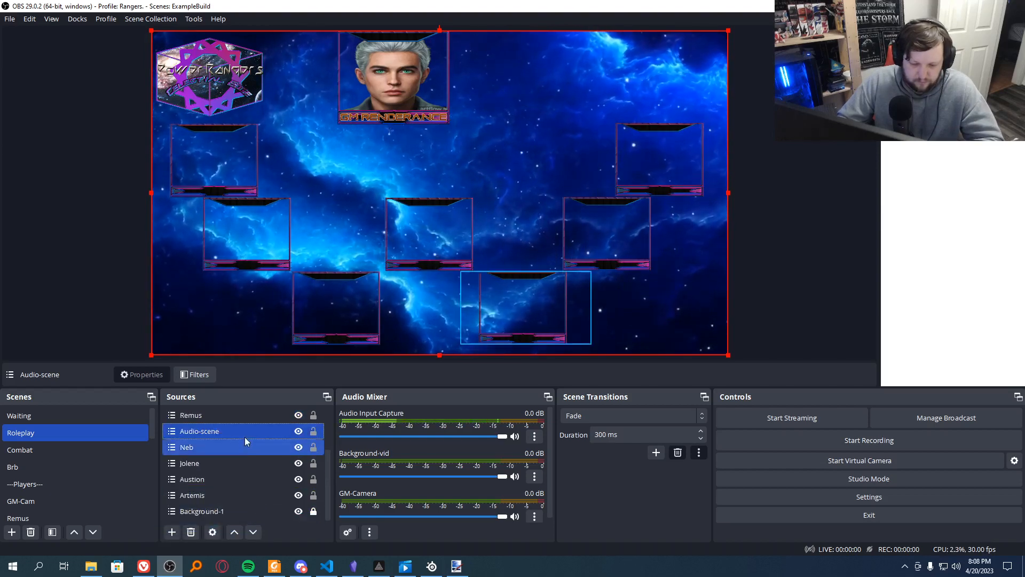
left_click(252, 533)
left_click(252, 532)
left_click(252, 532)
left_click(252, 532)
left_click(252, 532)
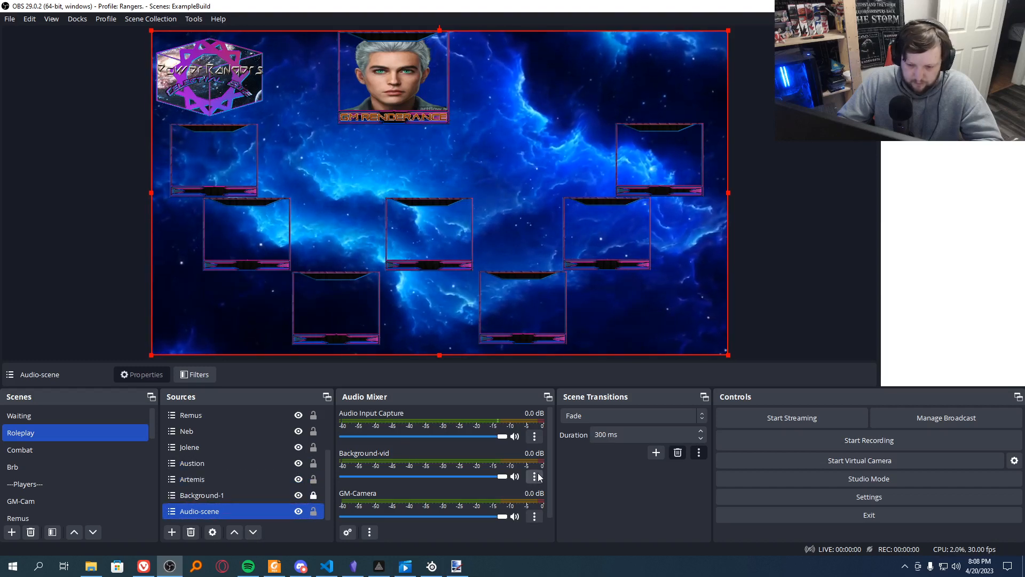
left_click(535, 516)
left_click(535, 516)
left_click(535, 516)
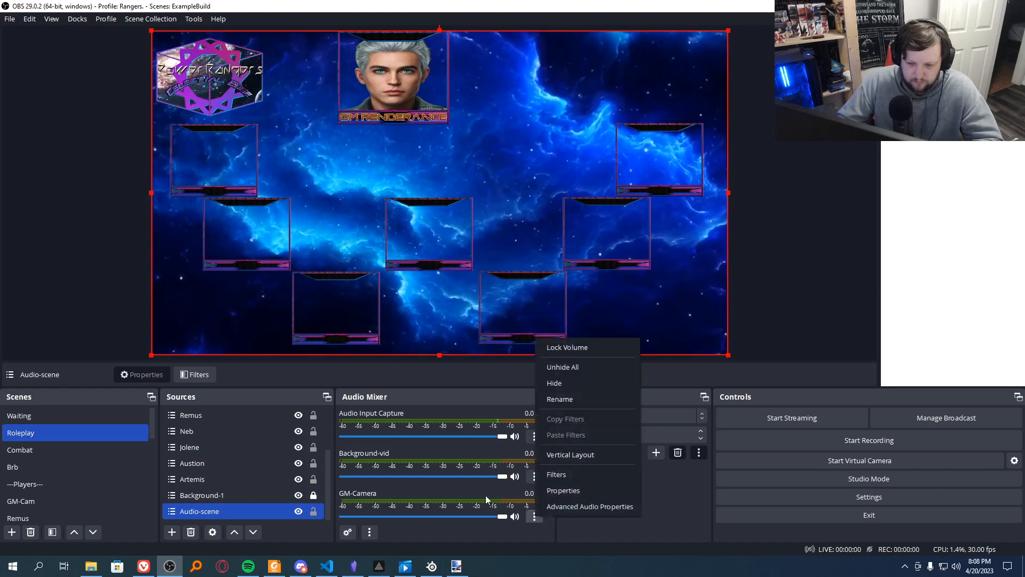
left_click(619, 524)
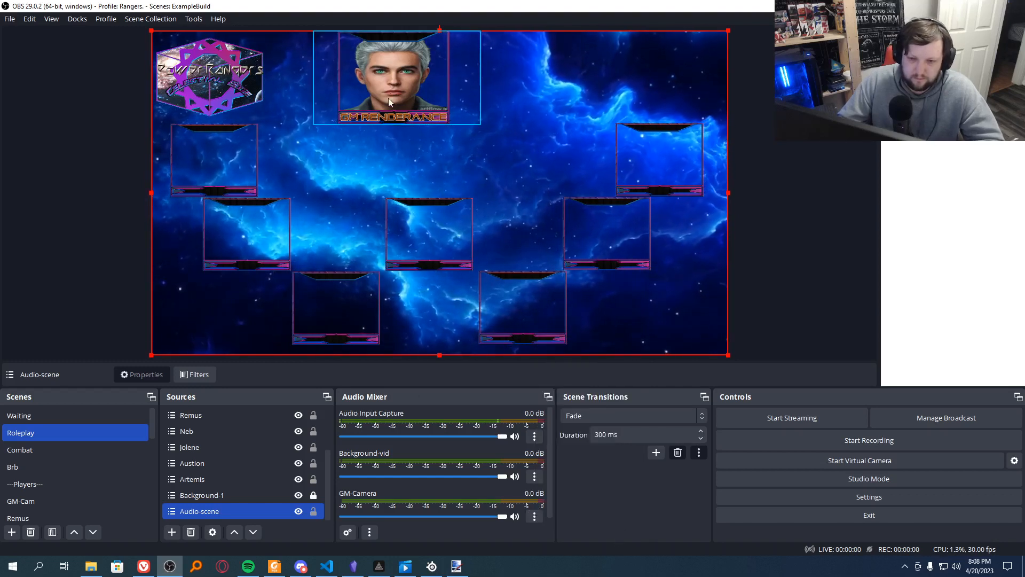
scroll(243, 463, "up", 2)
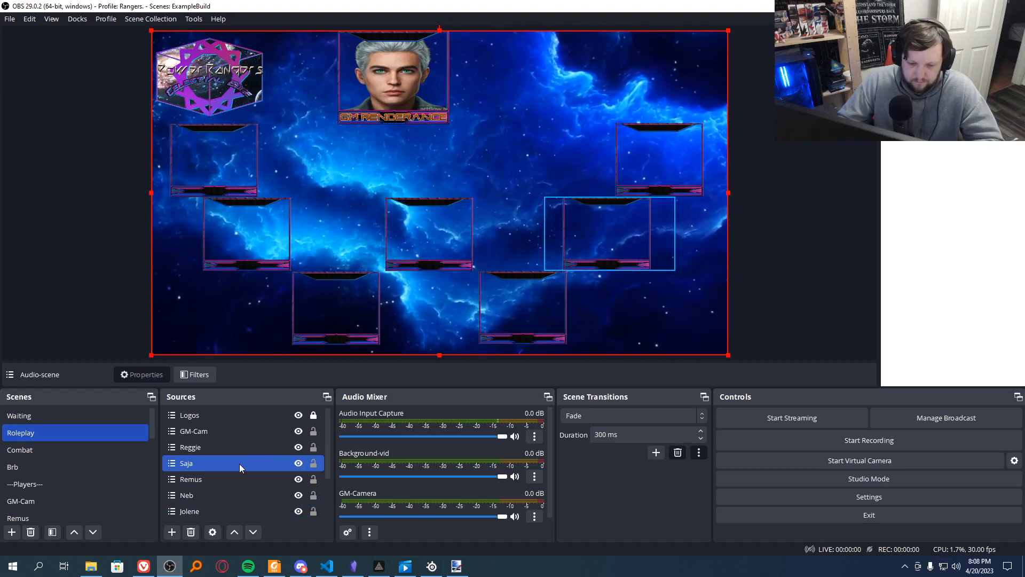